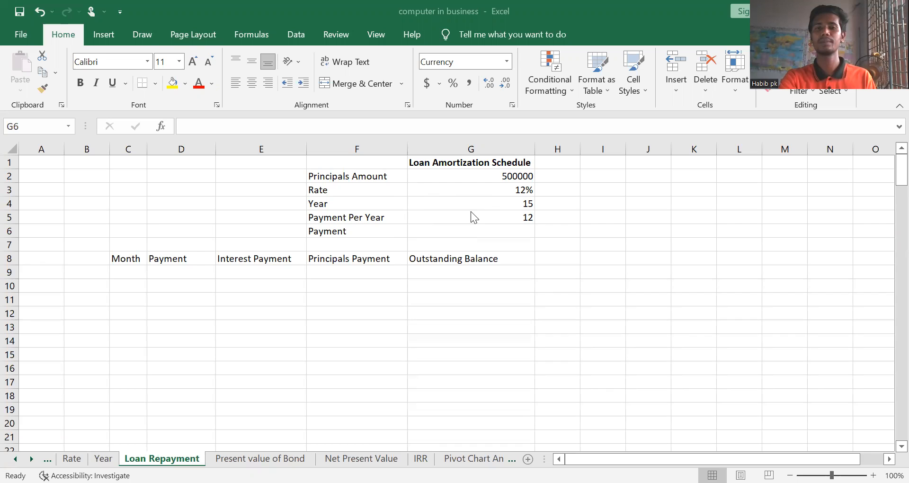
Start a PMT formula in the loan's Payment cell G6, using G3/G5 as the periodic rate
left_click(418, 230)
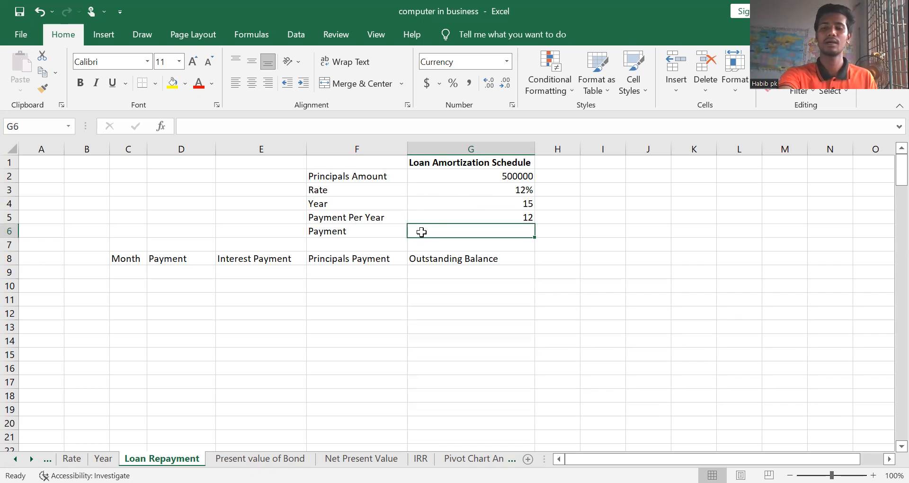
type("=")
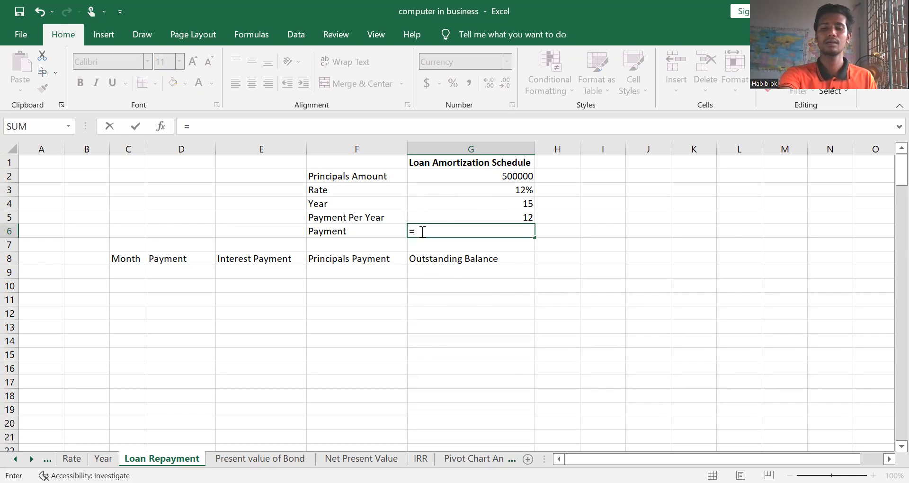
type("p")
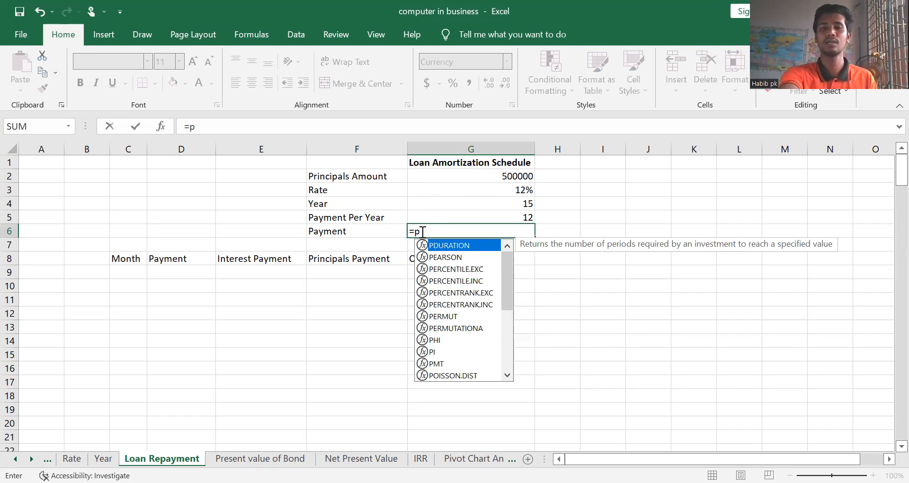
type("mt")
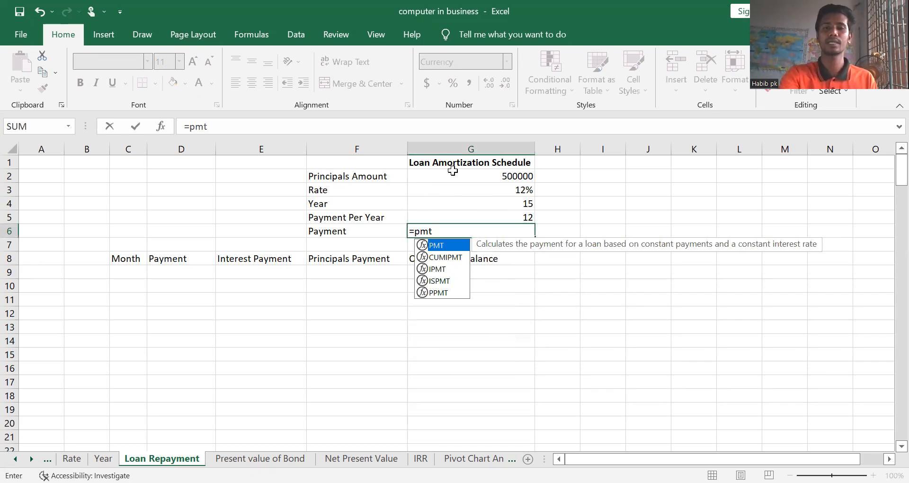
type("(")
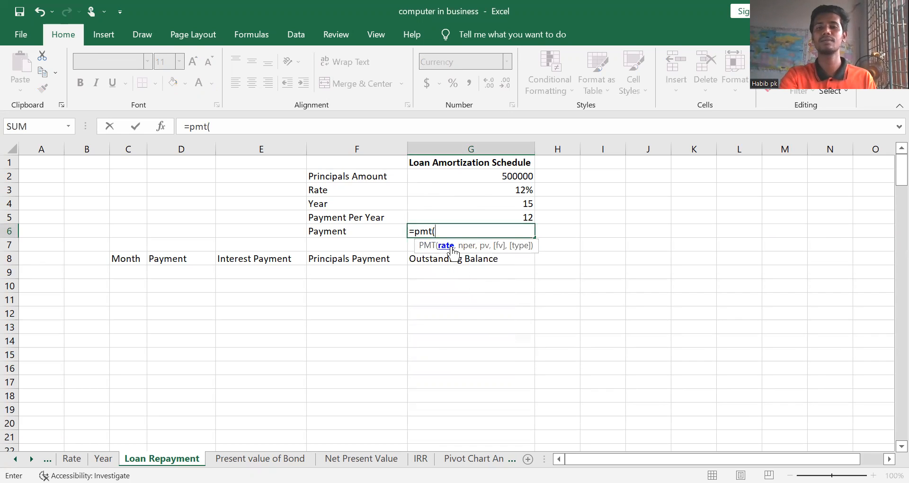
left_click(504, 189)
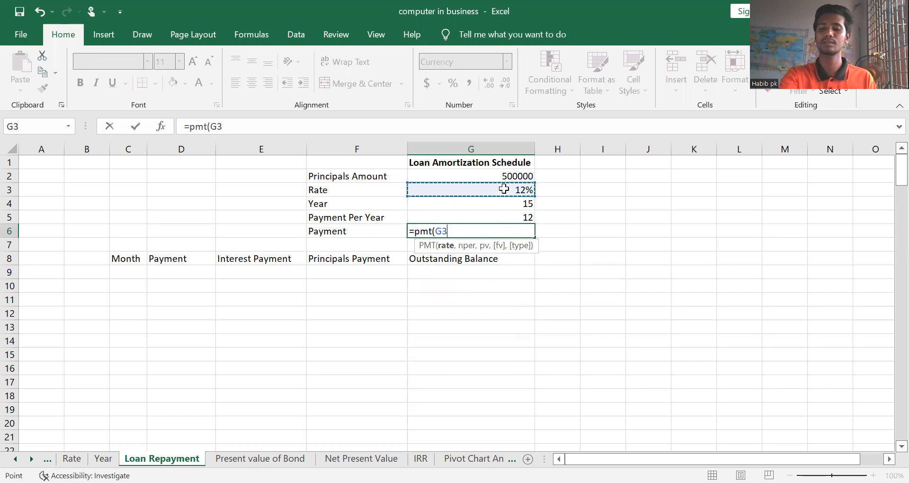
type("/")
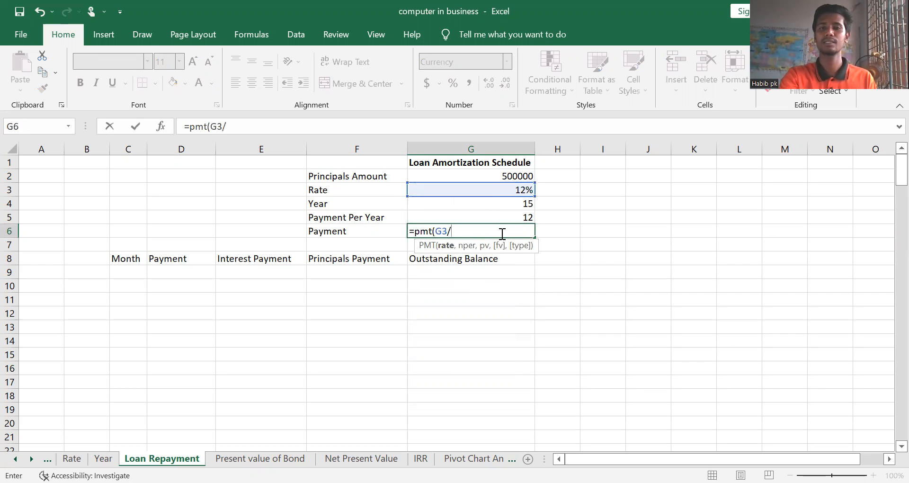
left_click(507, 217)
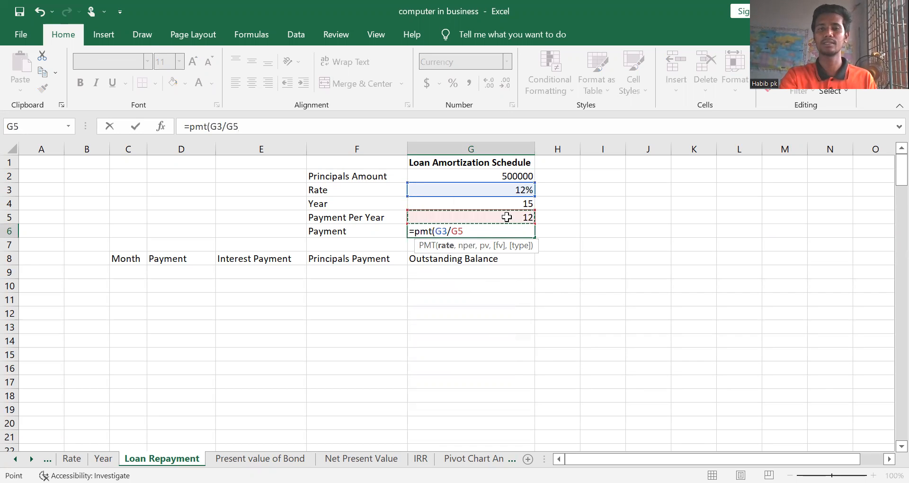
type(",")
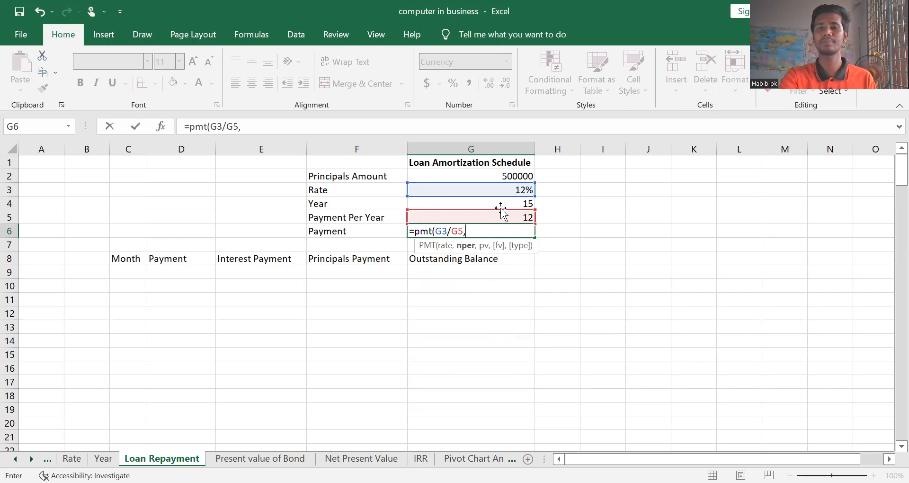
Complete the PMT formula with G4*G5 as the number of periods, G2 as the present value, and 0 for both future value and type
left_click(505, 206)
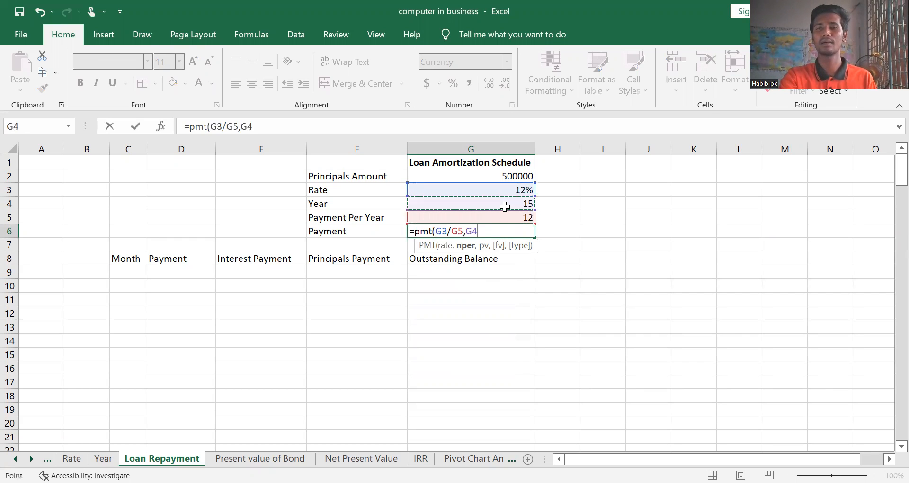
type("*")
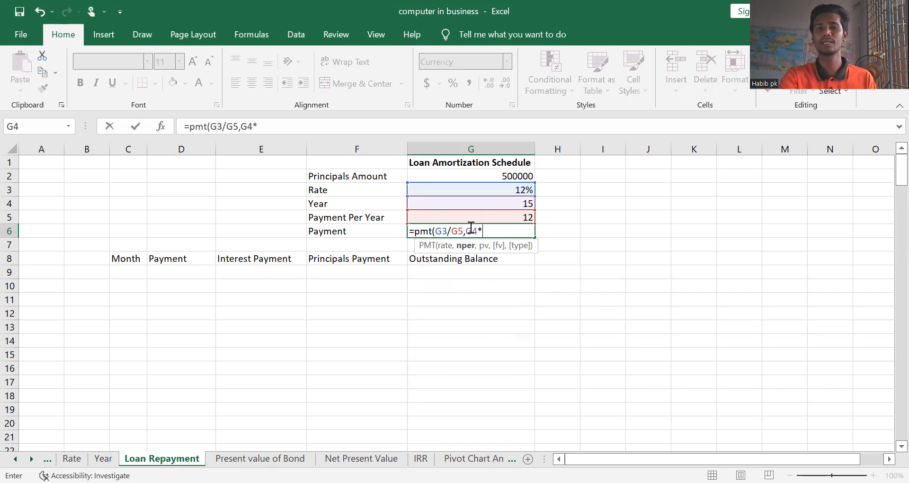
left_click(481, 217)
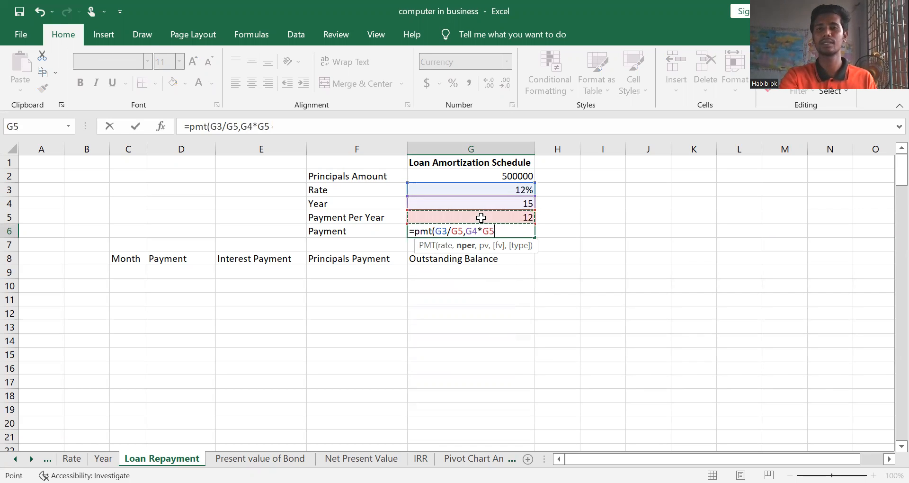
type(",")
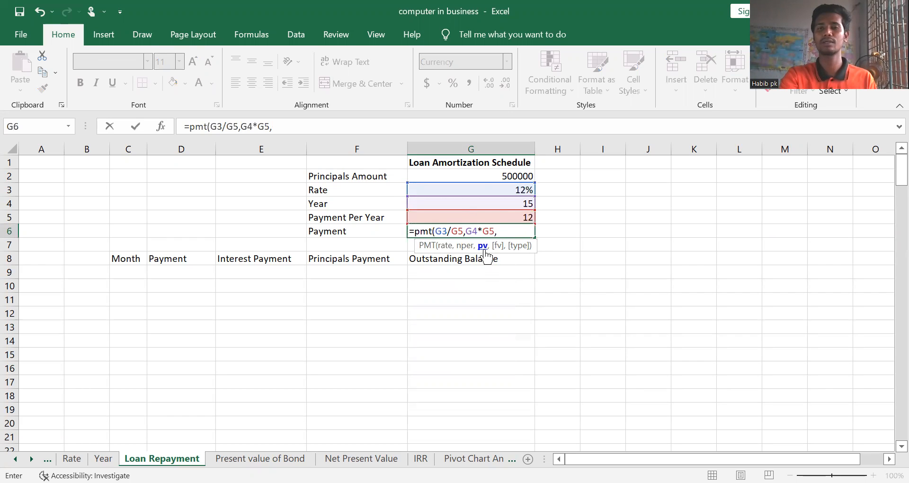
left_click(487, 176)
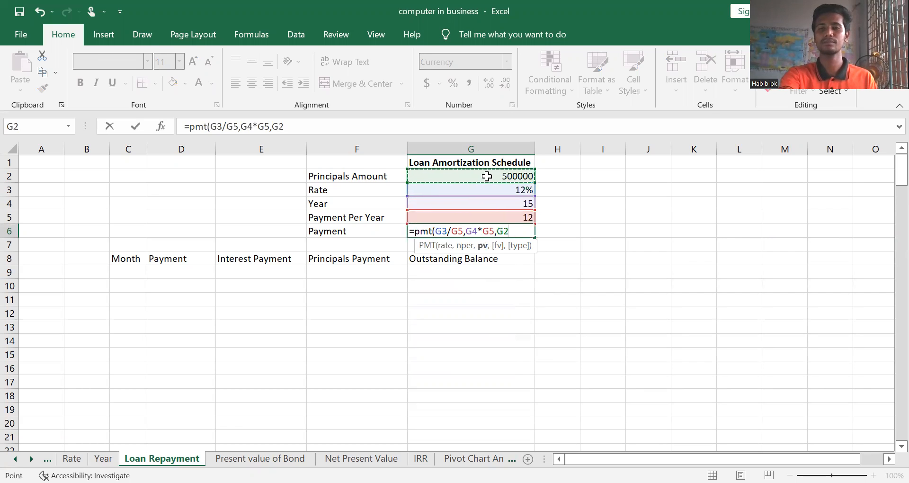
type(",")
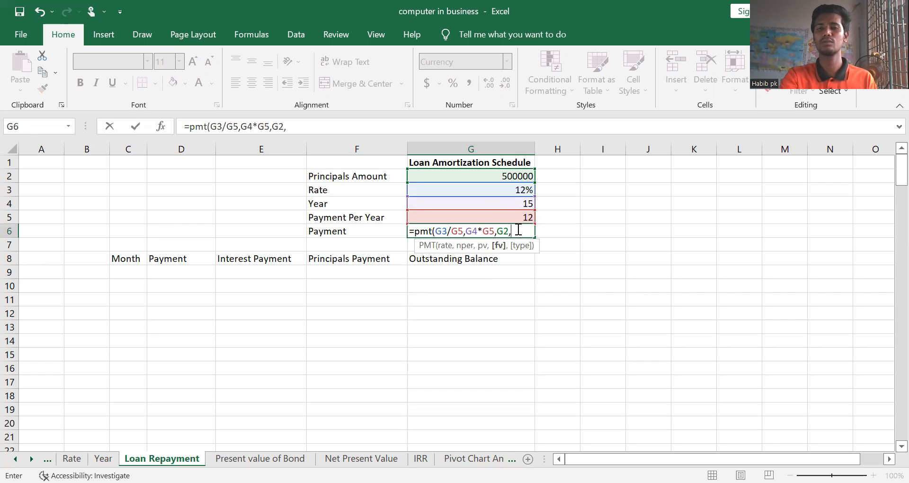
type("0")
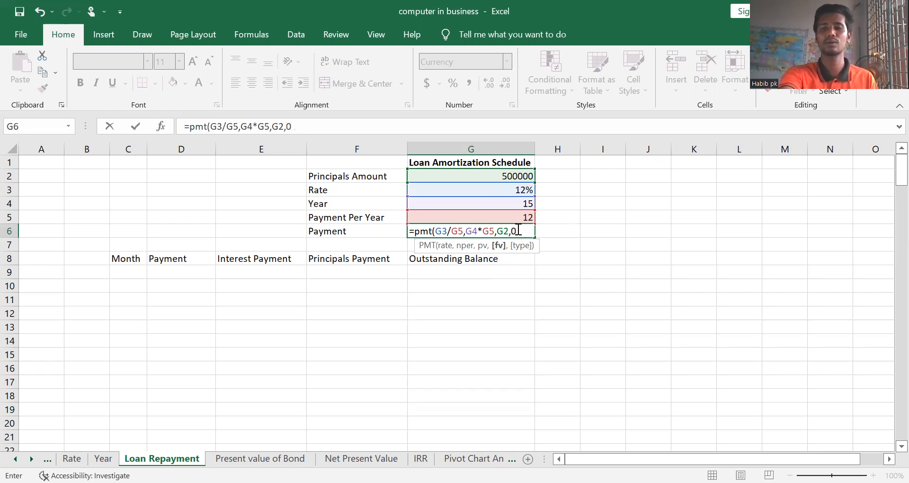
type(",0")
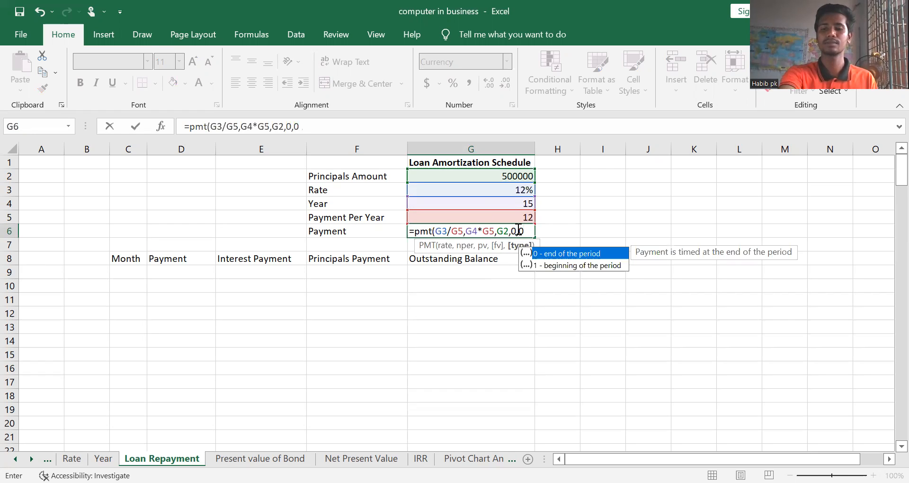
type(")")
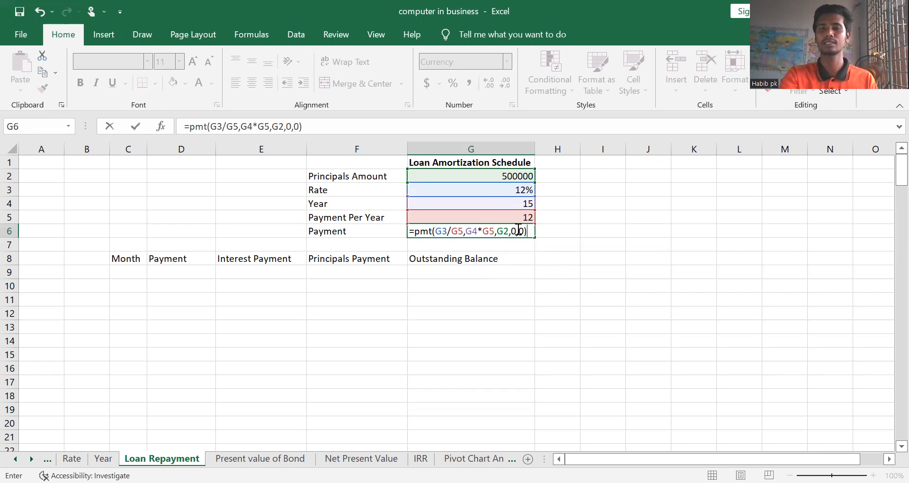
key("Return")
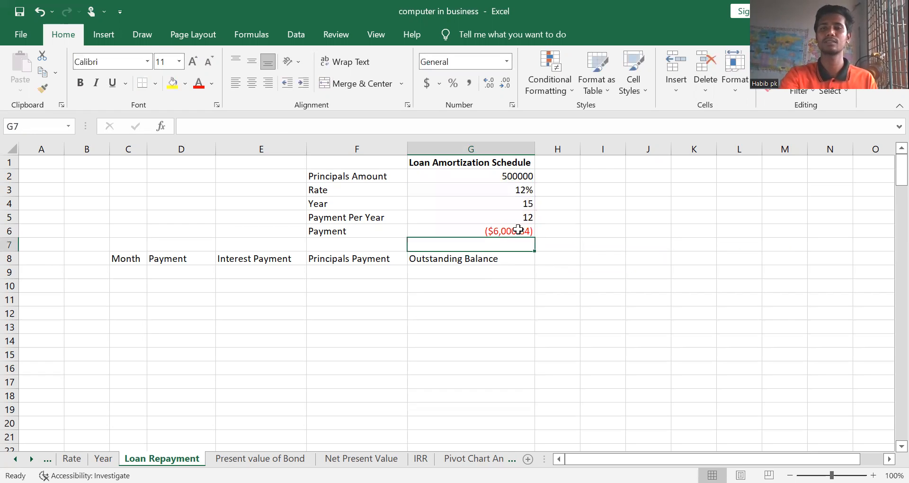
left_click(480, 231)
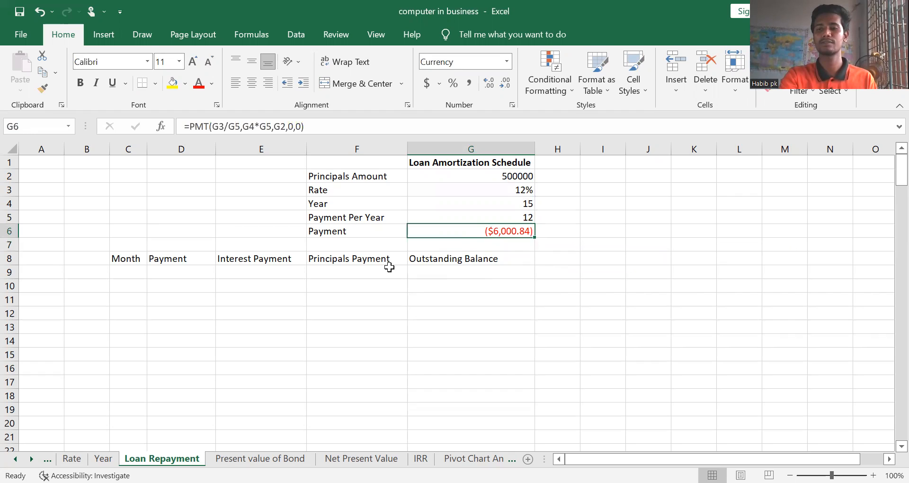
Fill the schedule's opening row 9 with month 0 and an outstanding balance of 500000
left_click(136, 271)
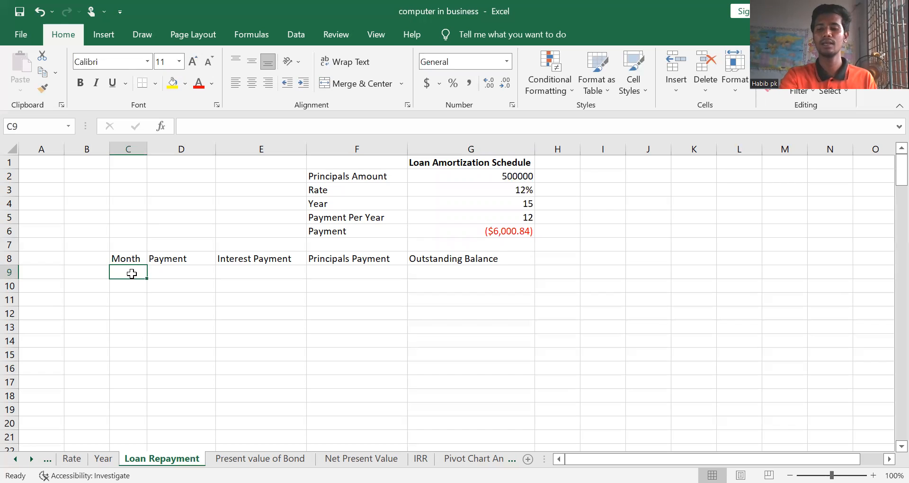
type("0")
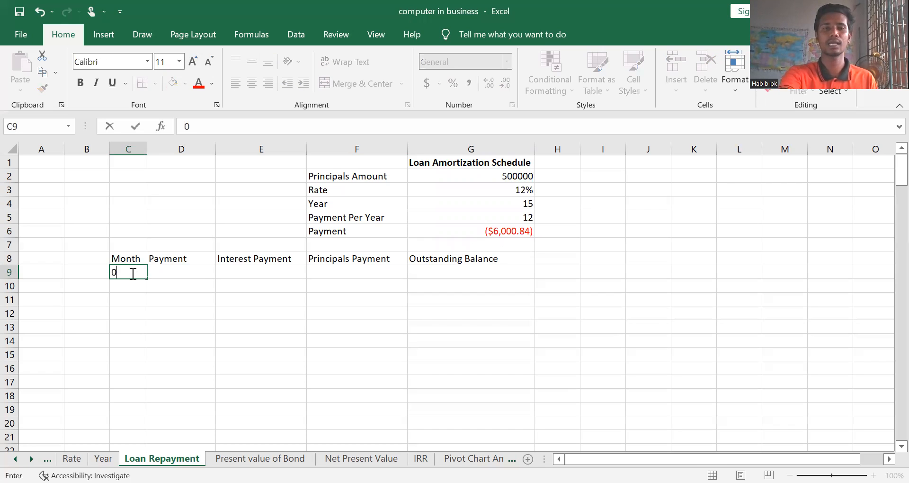
left_click(447, 272)
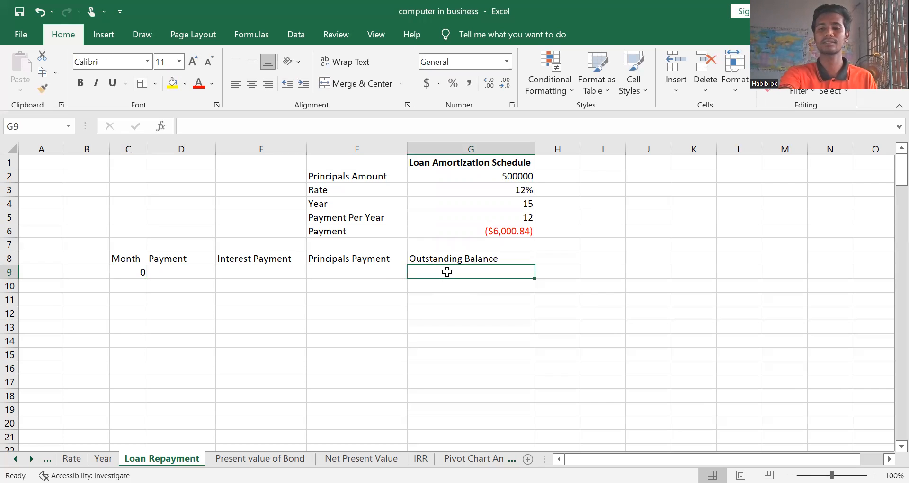
type("50000")
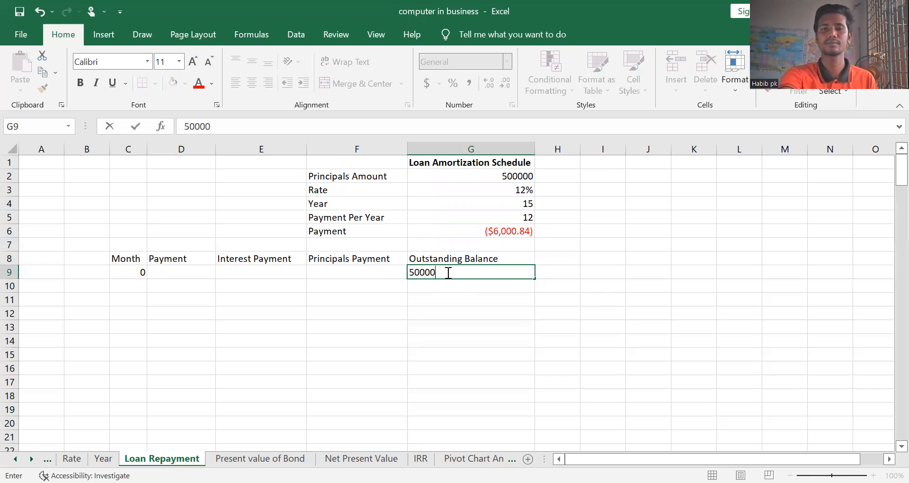
type("0")
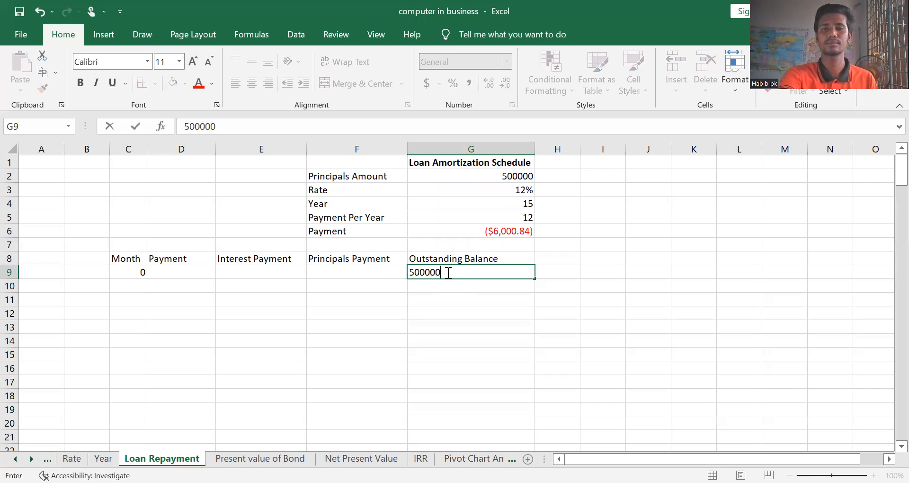
left_click(421, 297)
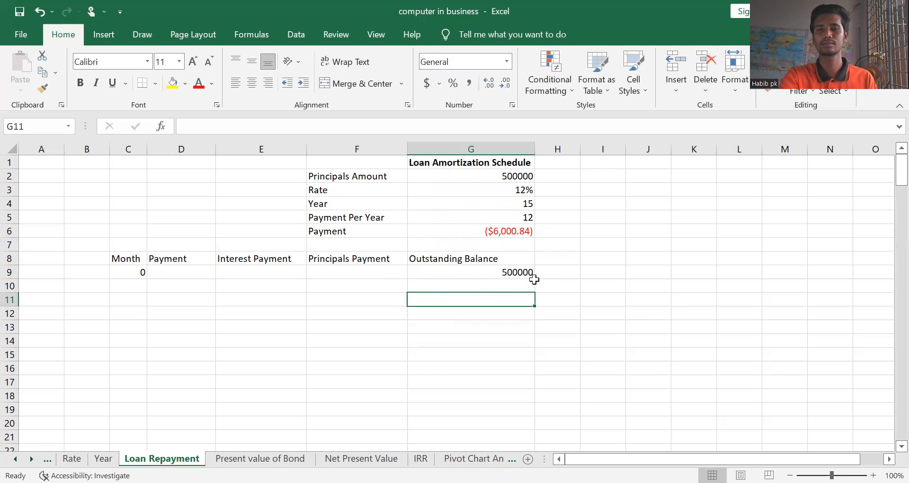
Enter month 1 in C10 and fill a linear series down the column with step value 1 and stop value 180
left_click(125, 288)
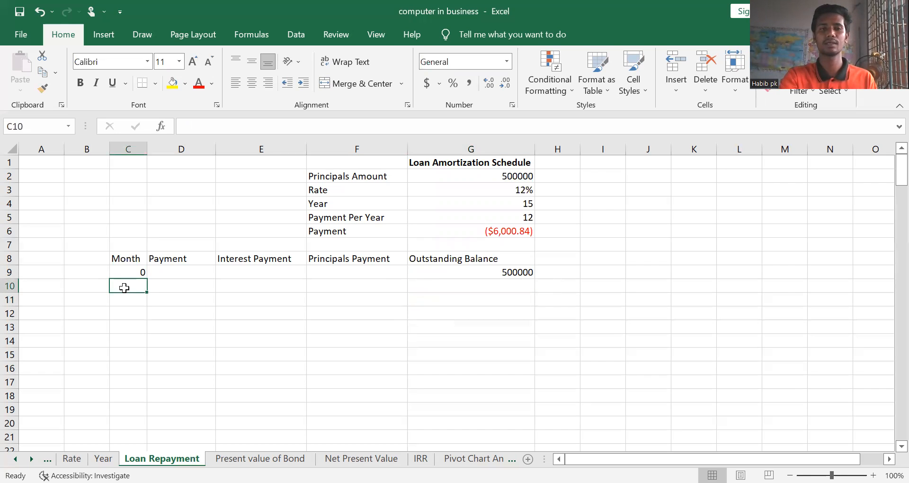
type("1")
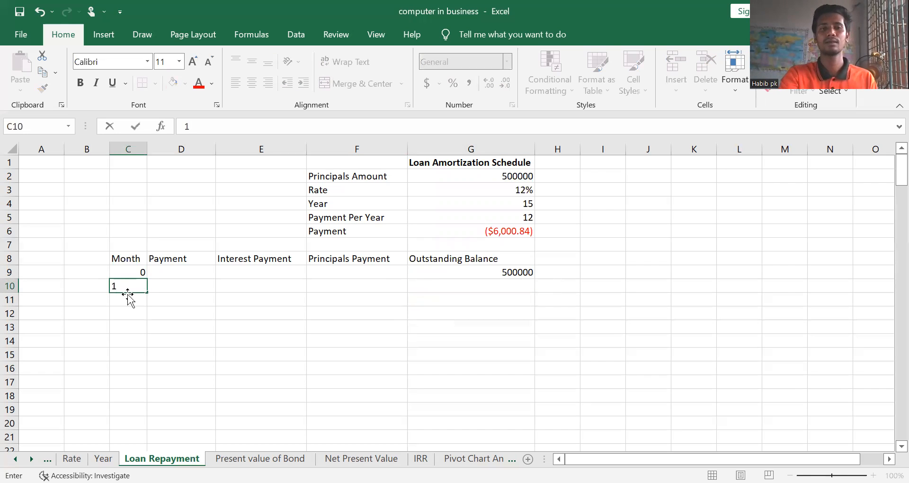
key("Return")
left_click(140, 285)
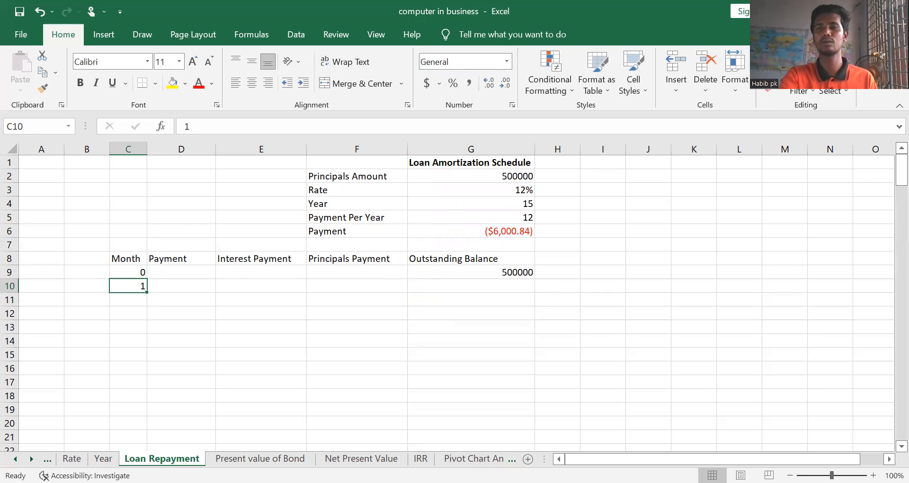
left_click(776, 73)
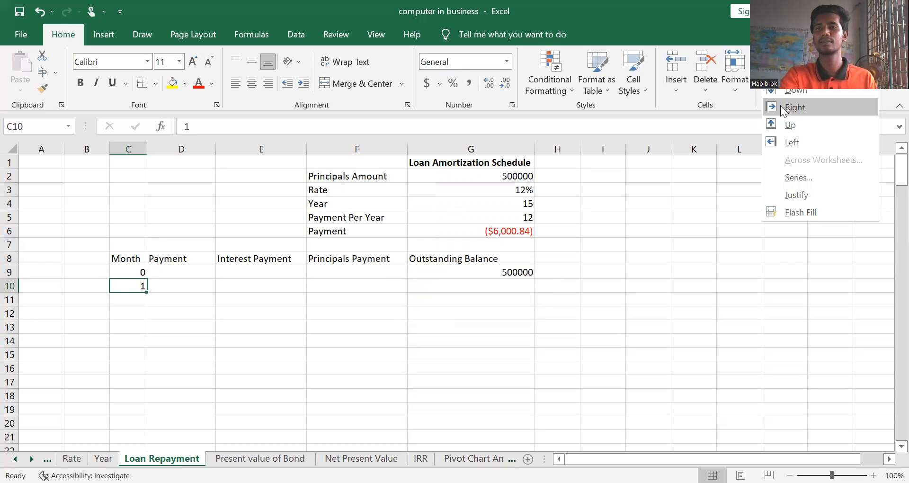
left_click(798, 179)
left_click(669, 218)
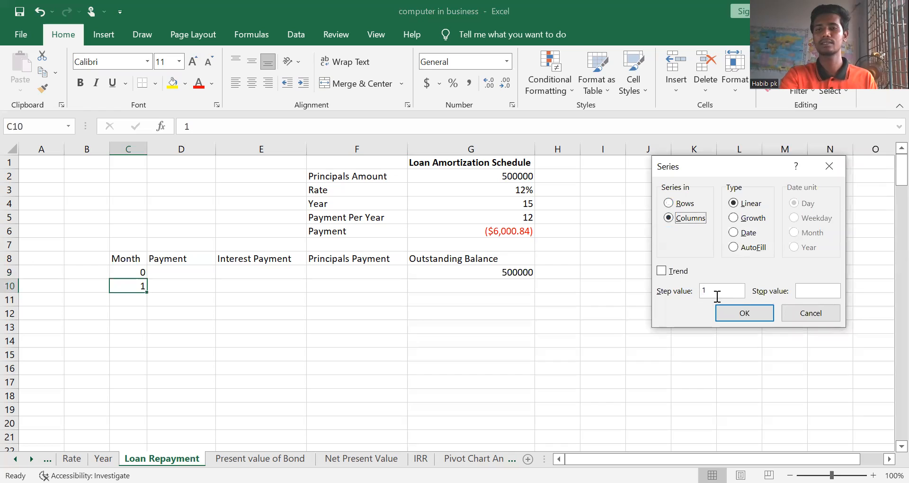
left_click(807, 292)
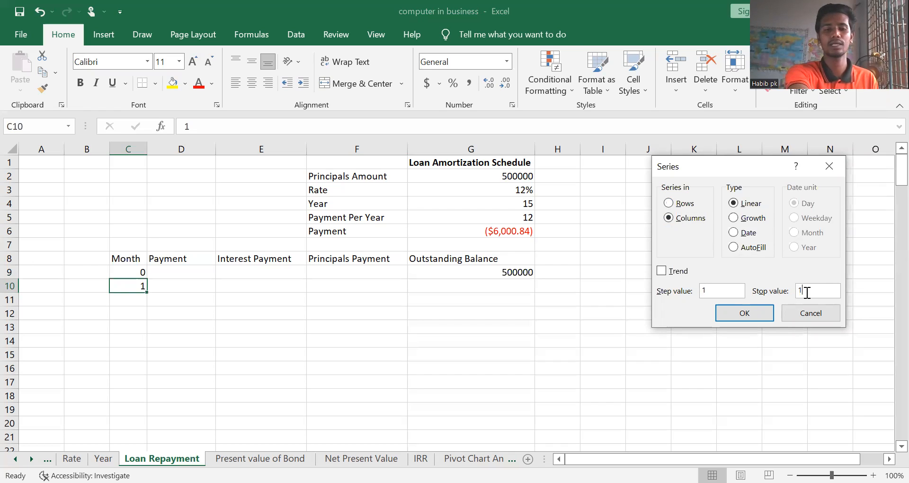
type("180")
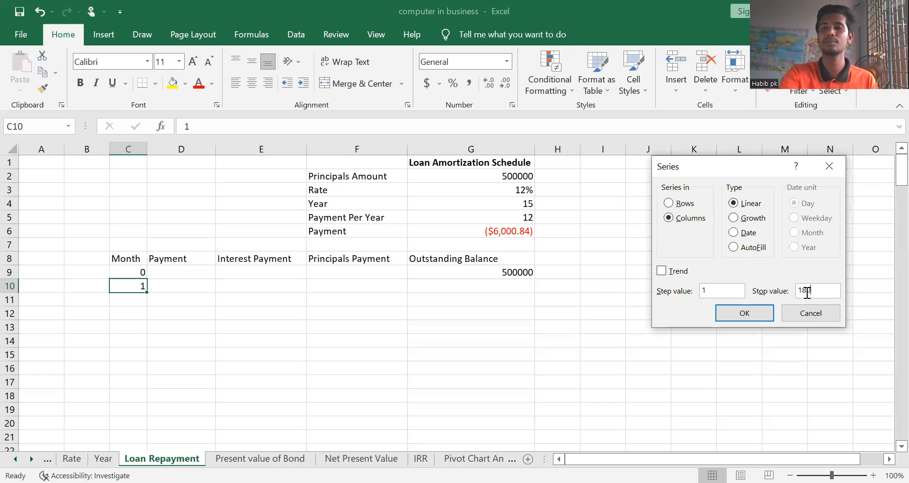
left_click(745, 313)
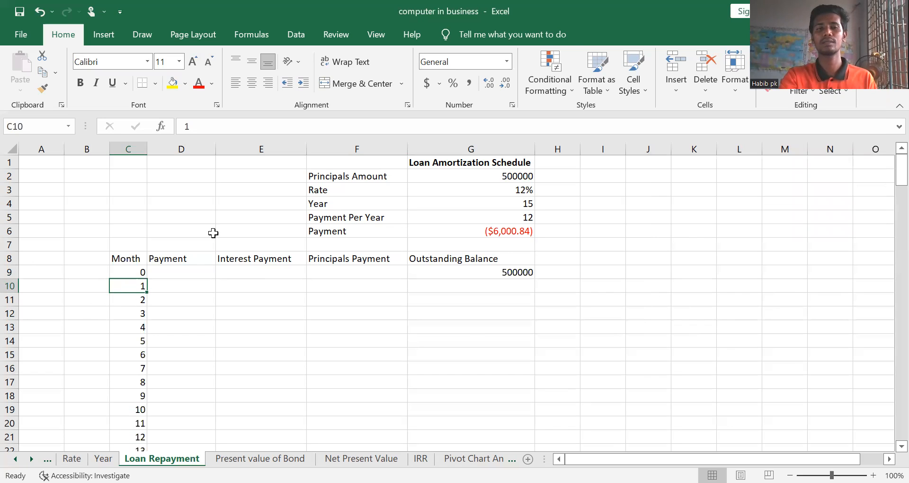
key("Down")
key("Down")
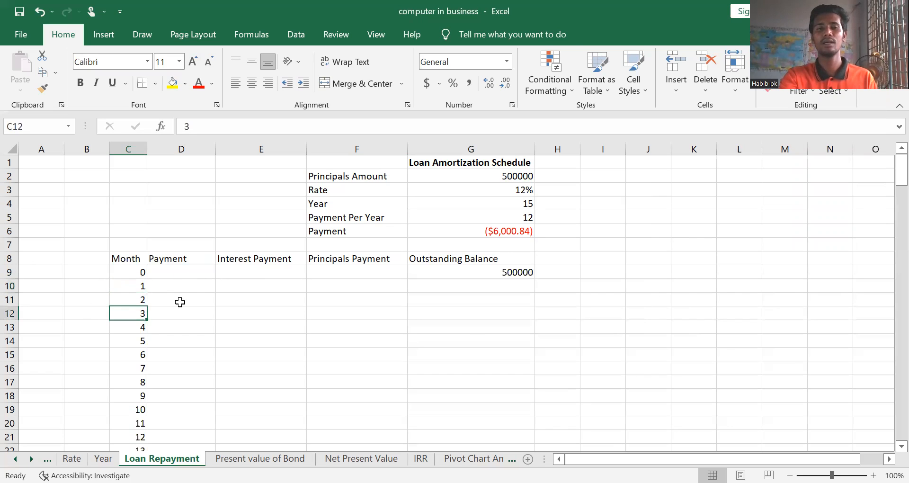
key("Down")
key("Down")
key("Down")
key("Down")
key("Down")
key("Down")
key("Down")
key("Down")
key("Down")
key("Down")
key("Down")
key("Down")
key("Down")
key("Down")
key("Down")
key("Down")
key("Down")
key("Down")
key("Down")
key("Down")
key("Up")
key("Up")
key("Up")
key("Up")
key("Up")
key("Up")
key("Up")
key("Up")
key("Up")
key("Up")
key("Up")
key("Up")
key("Up")
key("Up")
key("Up")
key("Up")
key("Up")
key("Up")
key("Up")
key("Up")
key("Up")
key("Up")
key("Up")
key("Up")
key("Up")
key("Up")
key("Up")
key("Up")
key("Up")
key("Up")
key("Up")
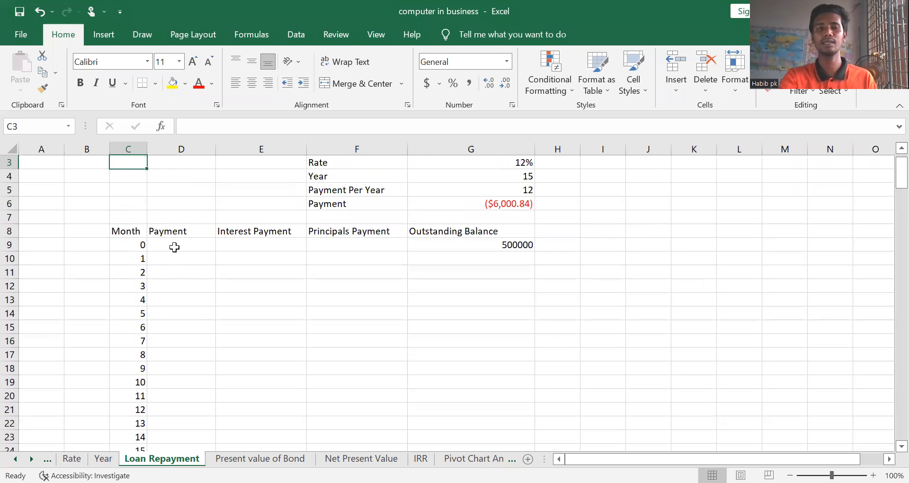
left_click(174, 248)
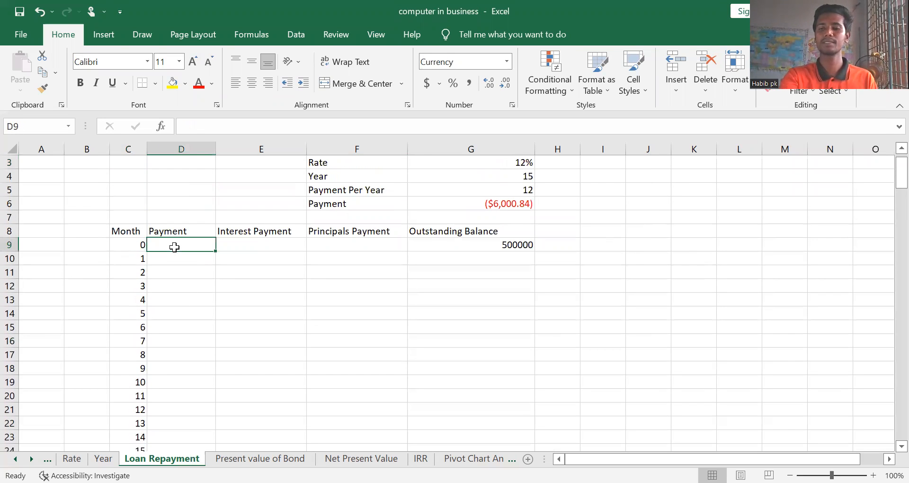
type("=")
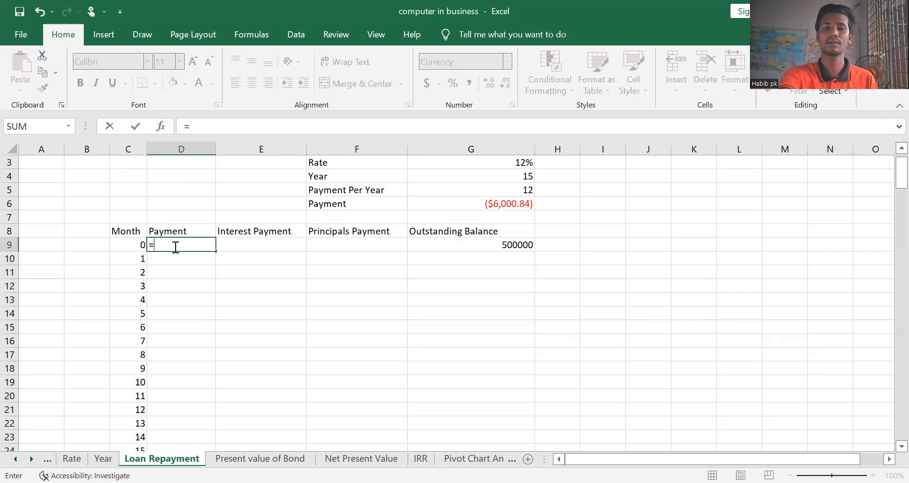
type("p")
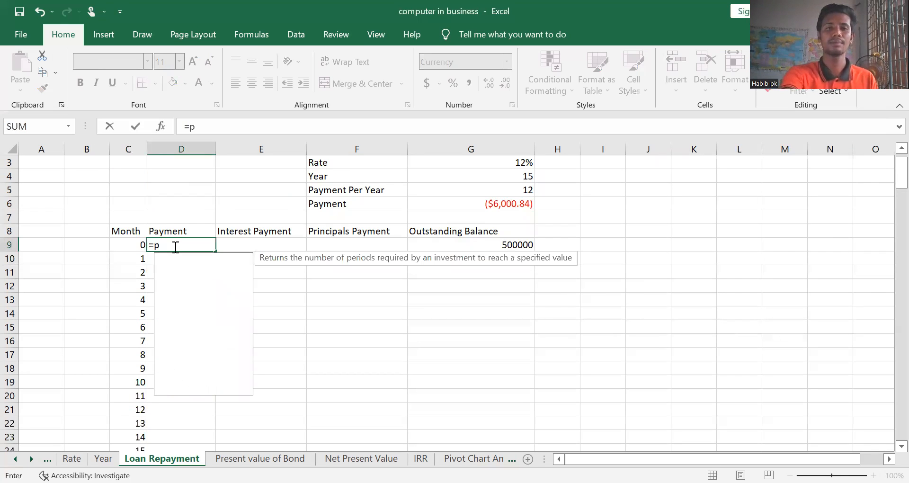
type("mt")
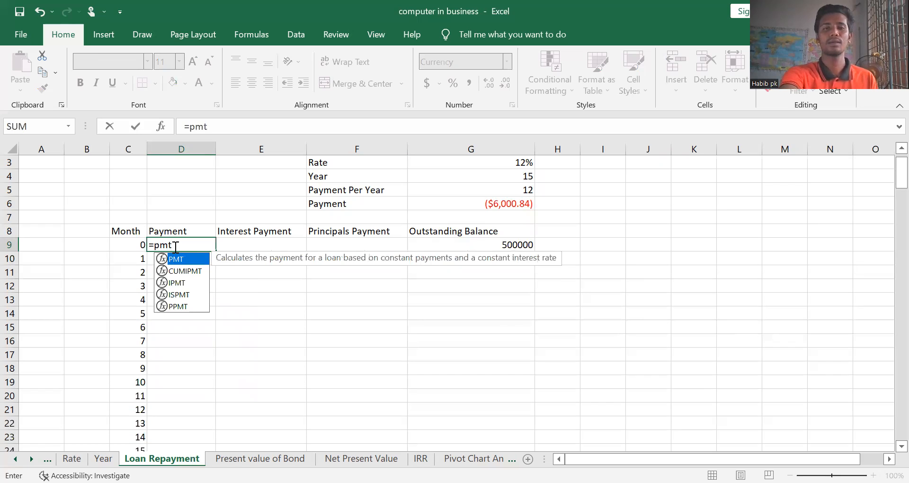
type("(")
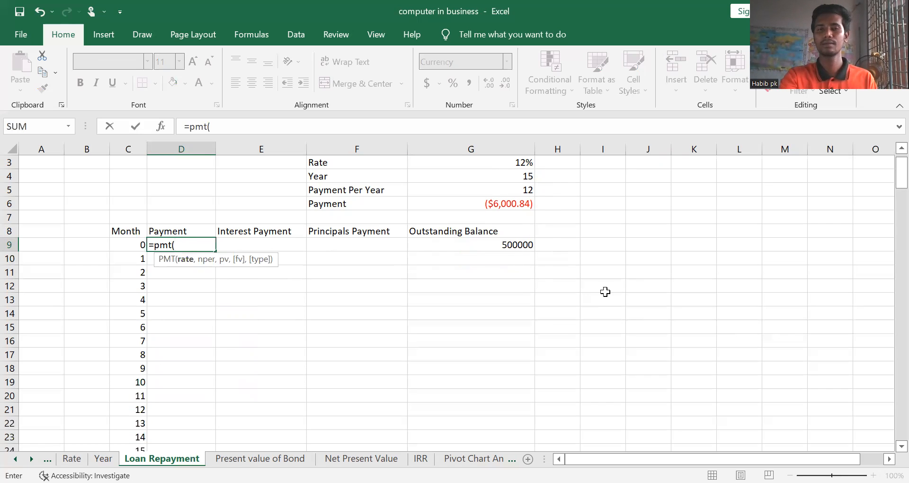
left_click(558, 311)
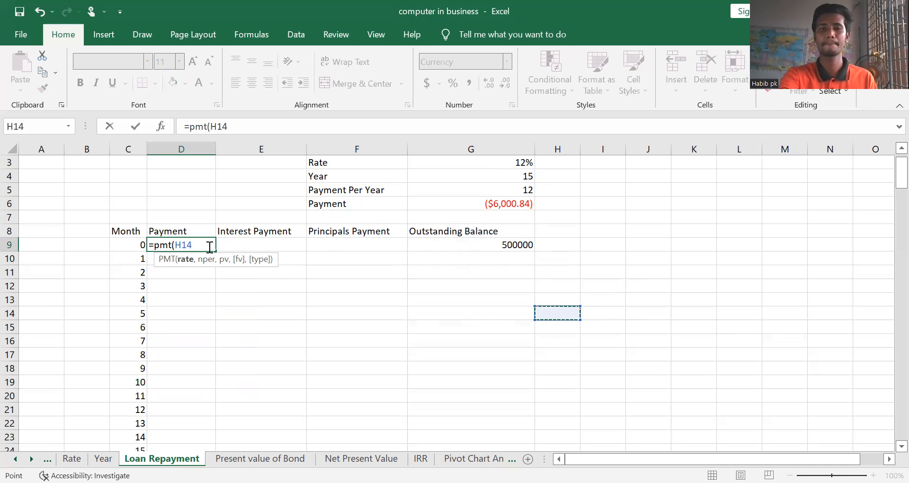
key("Return")
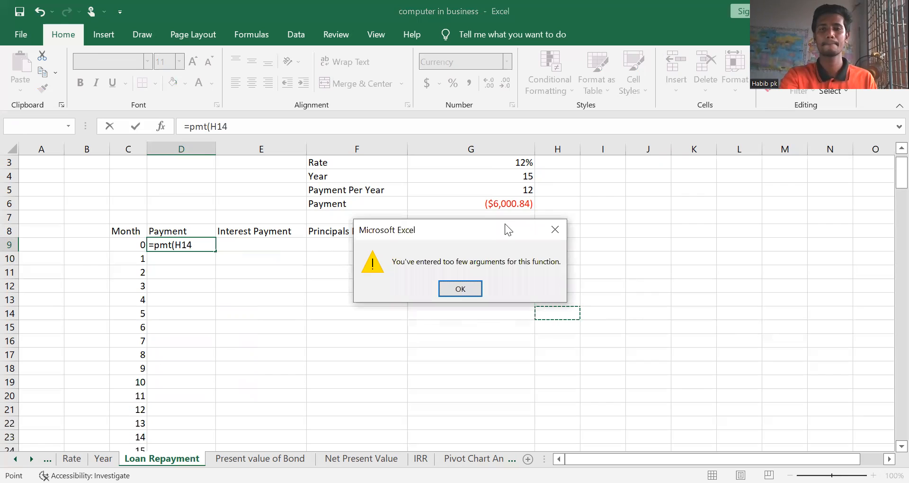
left_click(554, 230)
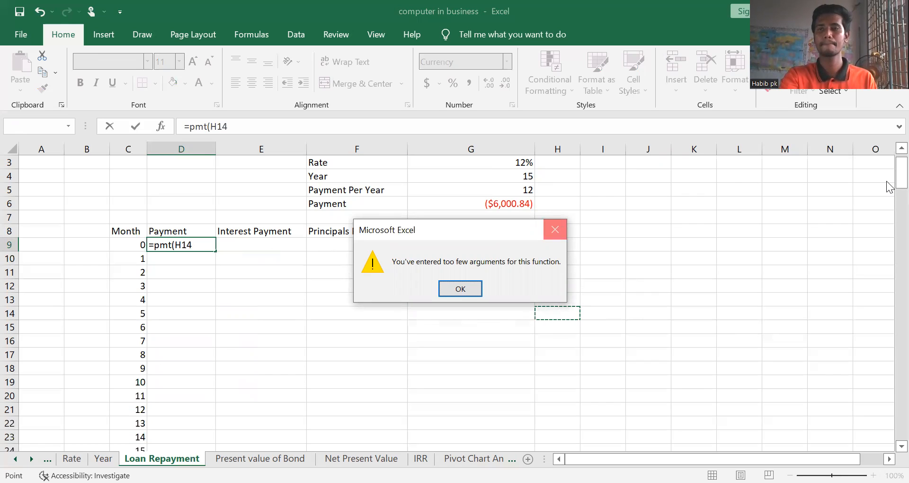
key("Return")
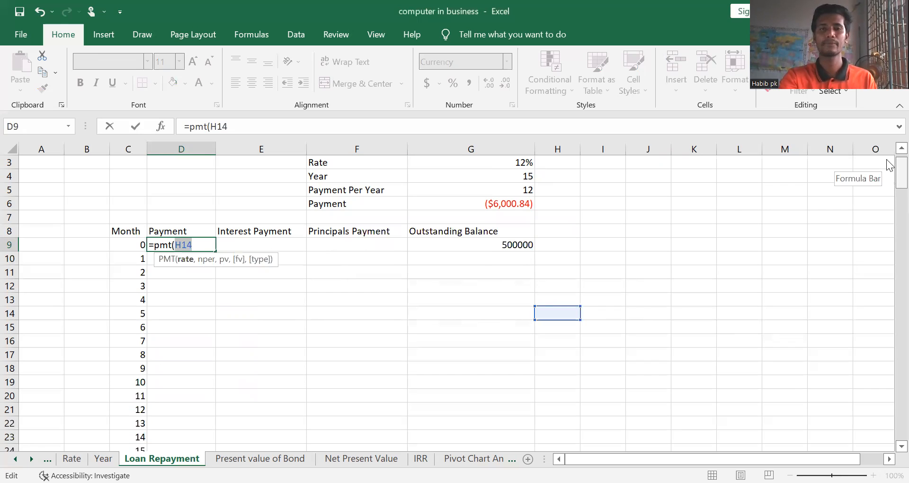
scroll(332, 246, "up", 1)
left_click(201, 273)
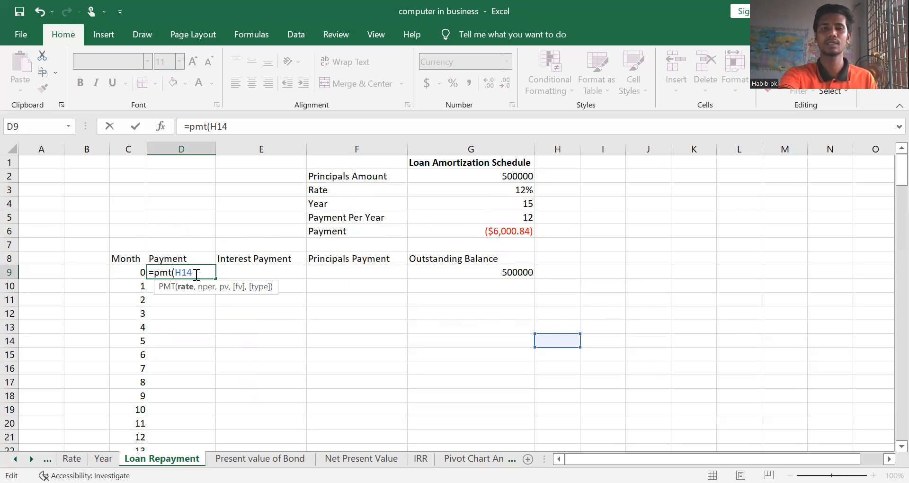
key("BackSpace")
key("BackSpace")
key("BackSpace")
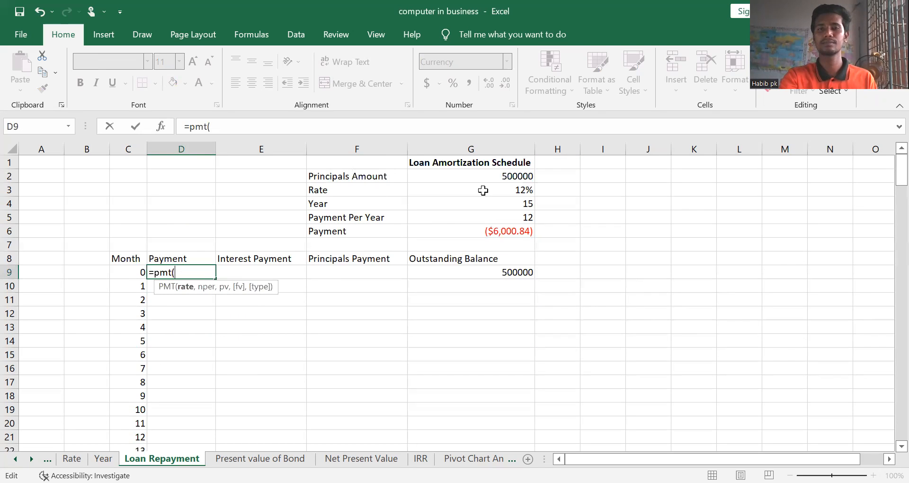
left_click(495, 189)
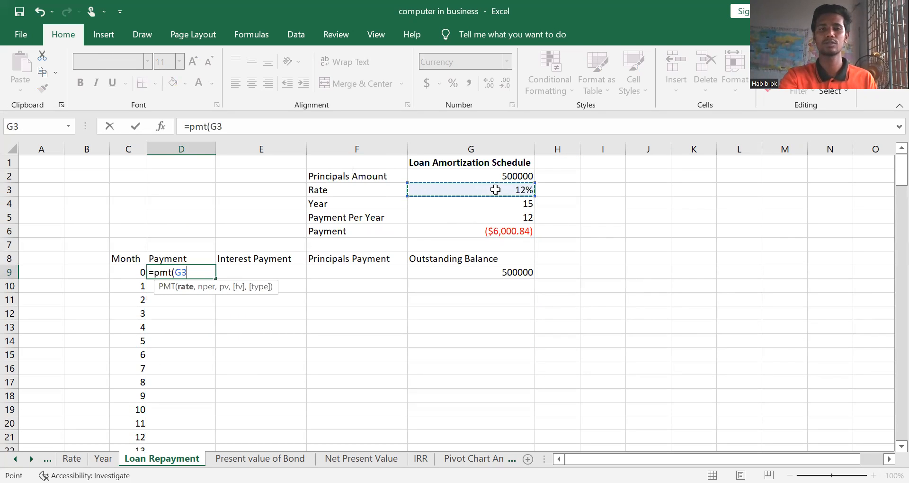
type("/")
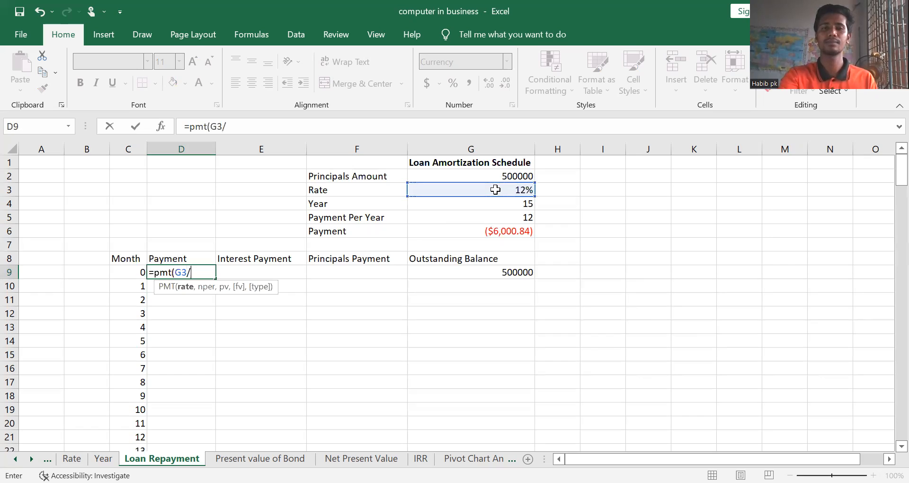
left_click(487, 218)
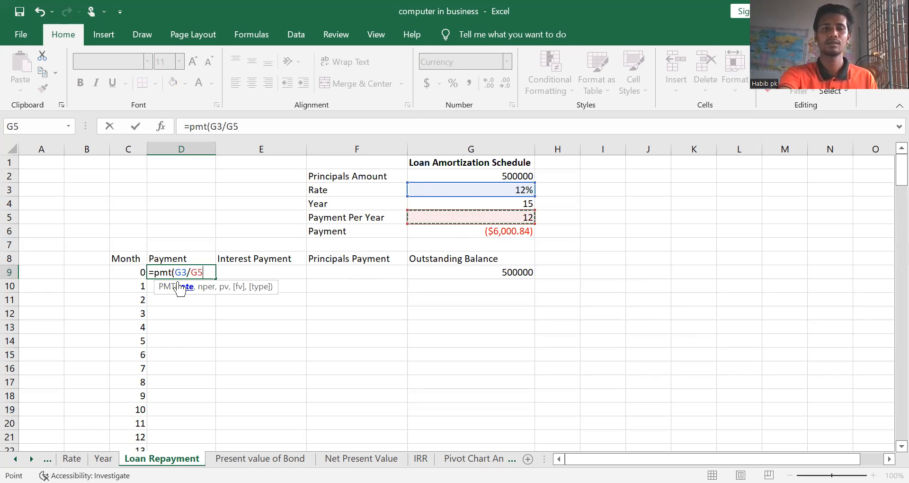
key("Escape")
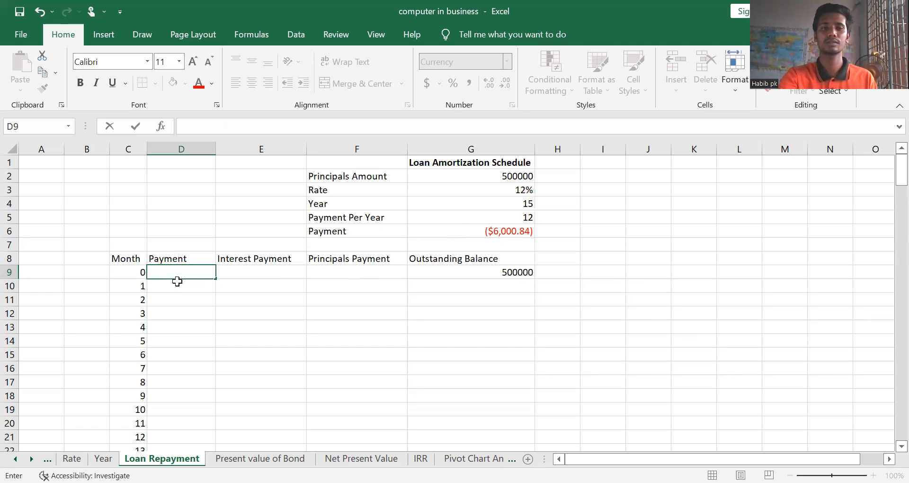
Start a PMT formula in D10, the month 1 Payment cell, using G3/G5 as the periodic rate
left_click(180, 289)
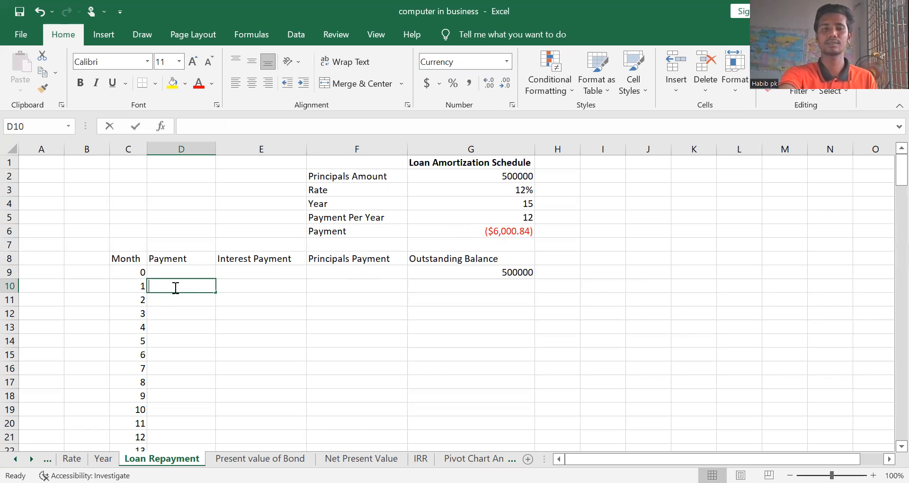
type("=")
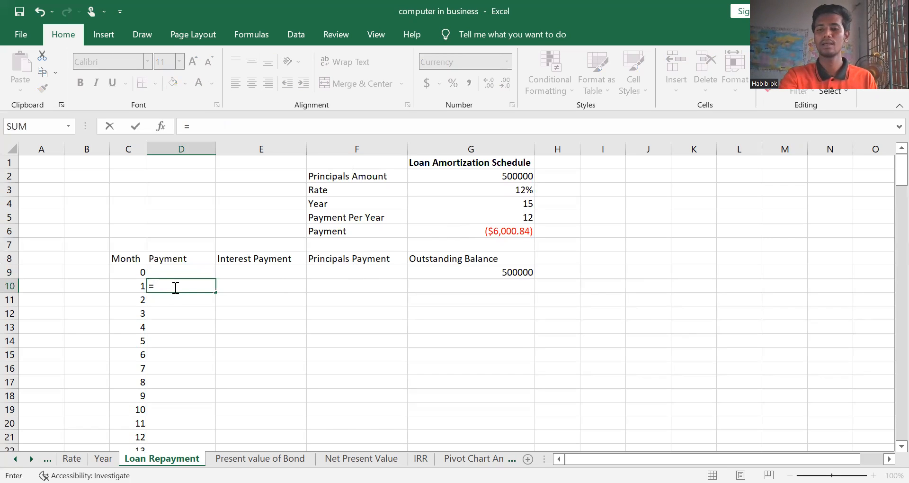
type("pmt")
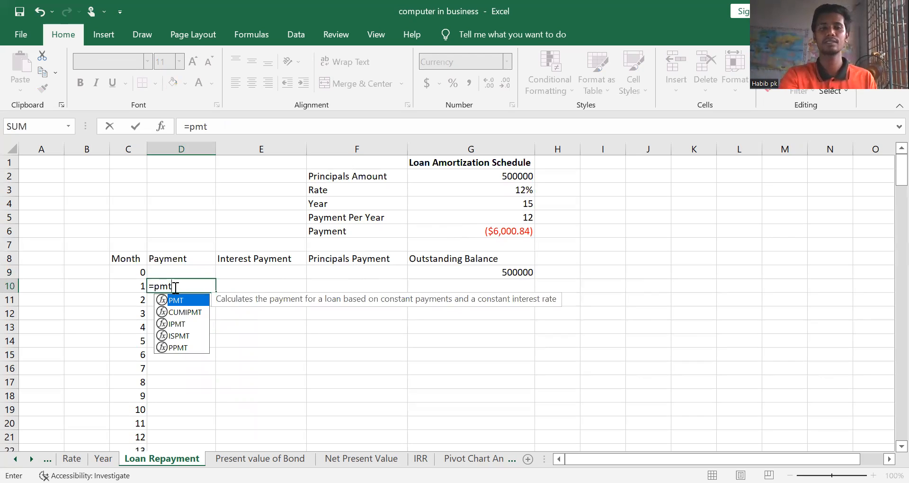
type("(")
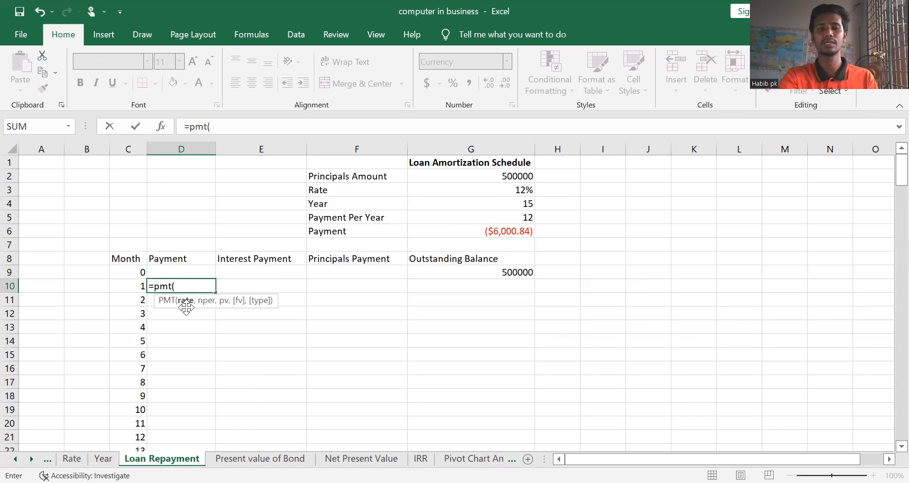
left_click(506, 190)
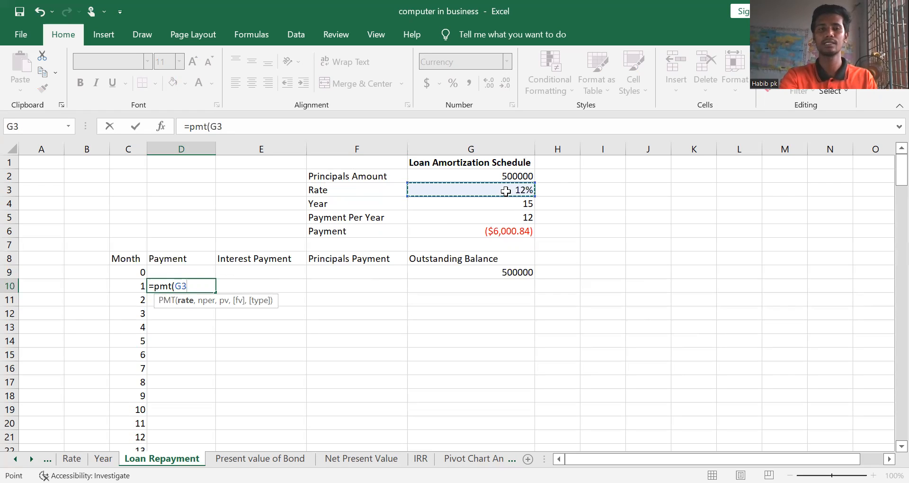
type("/")
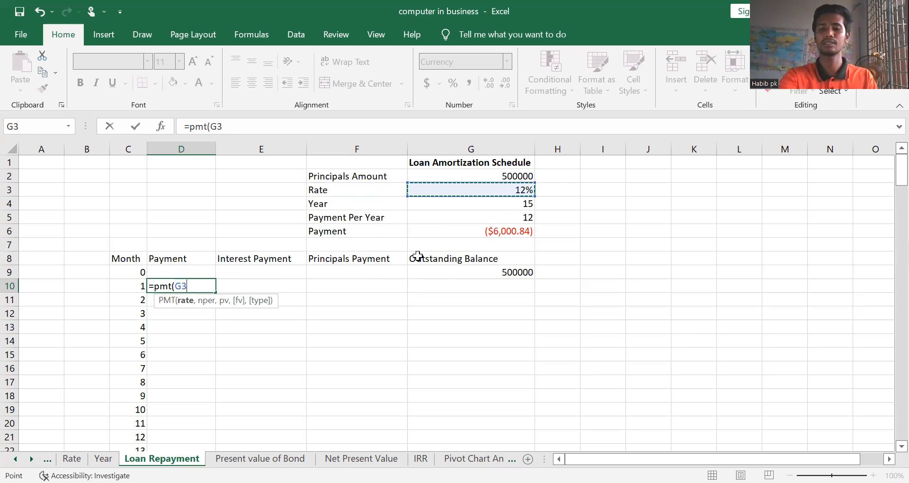
left_click(442, 220)
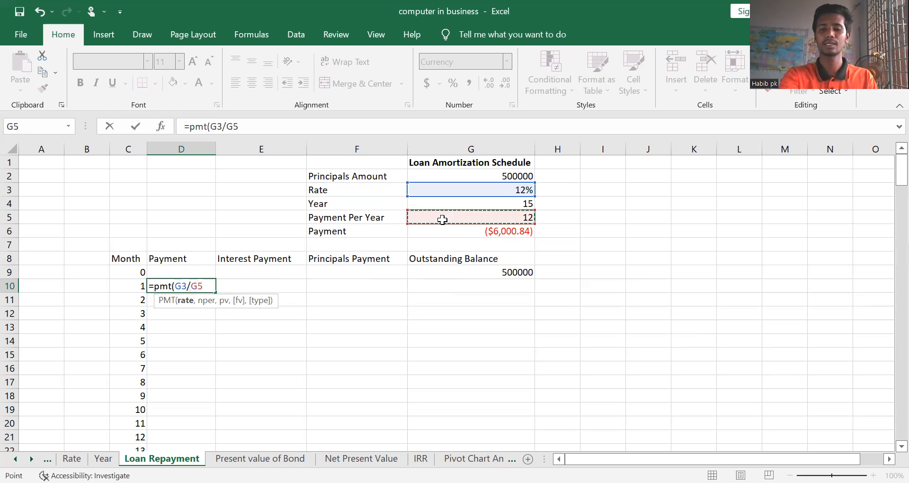
type(",")
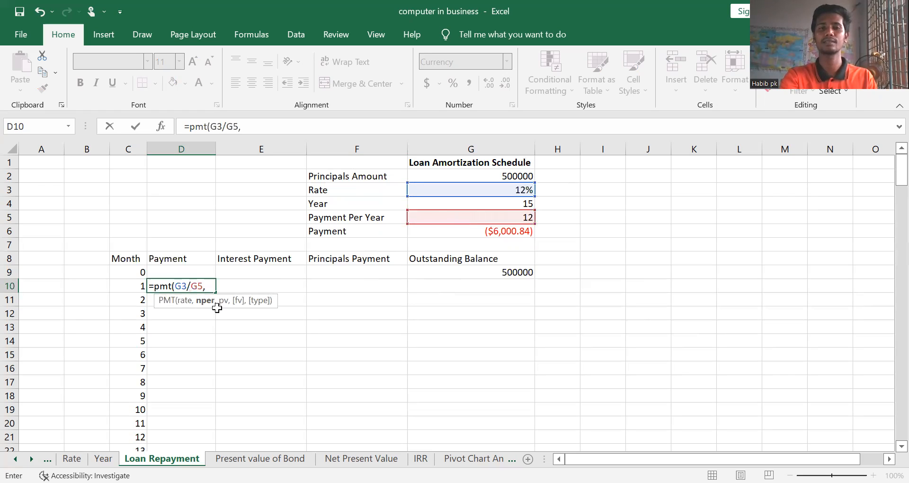
Complete D10's PMT formula with G4*G5 as the number of periods, G2 as the present value, and 0 for both future value and type
left_click(474, 204)
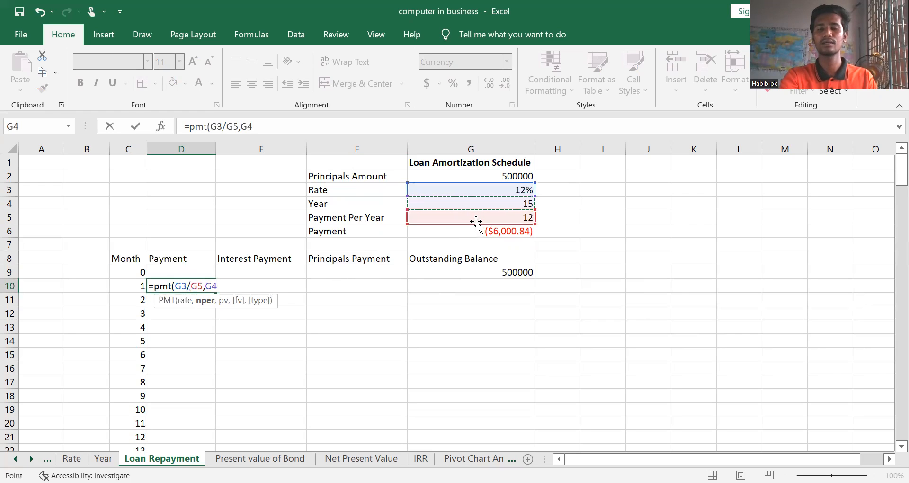
type("*")
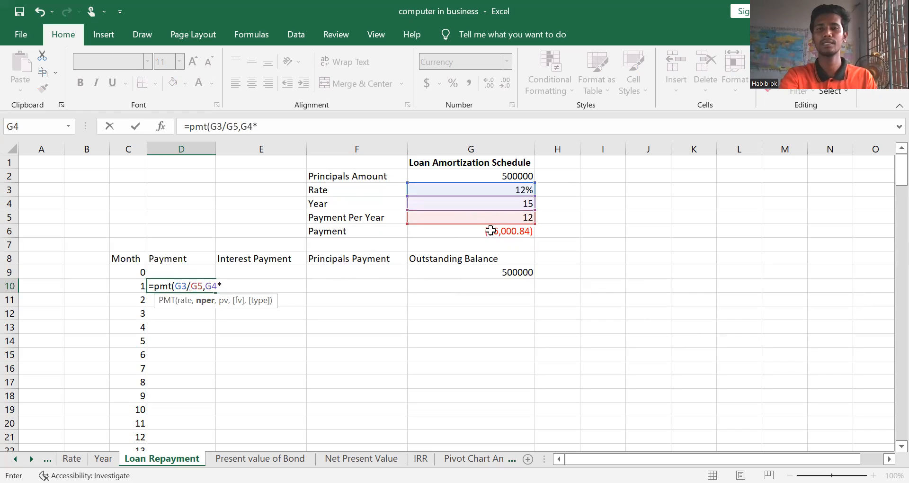
left_click(475, 219)
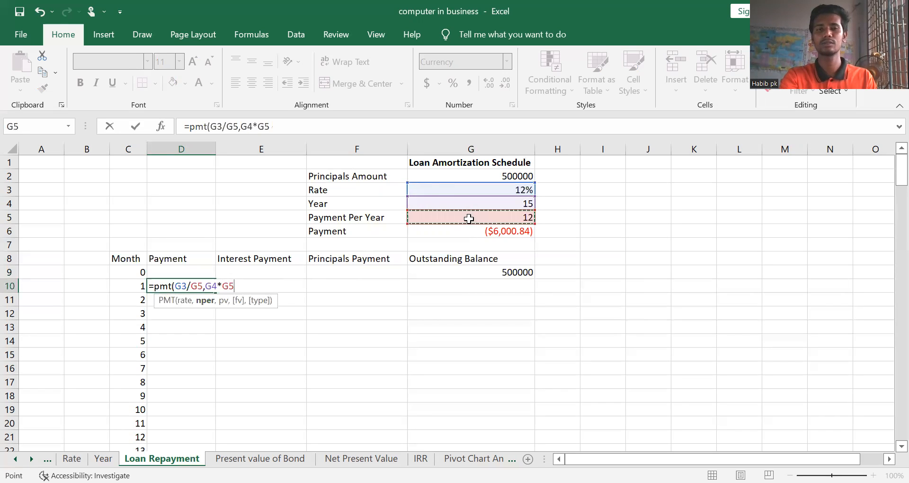
type(",")
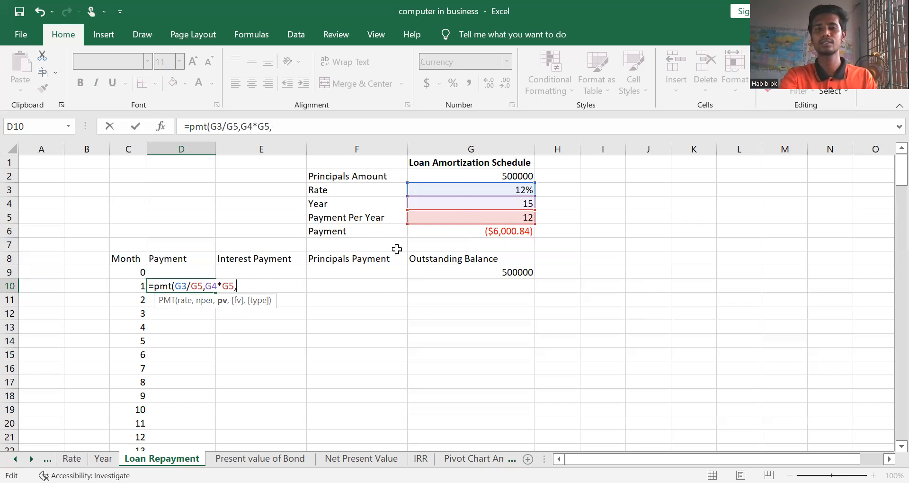
left_click(471, 177)
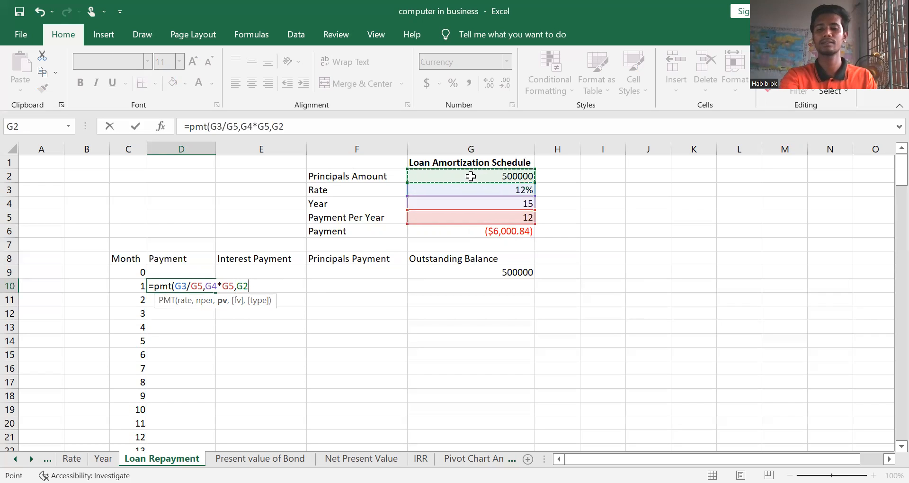
type(",")
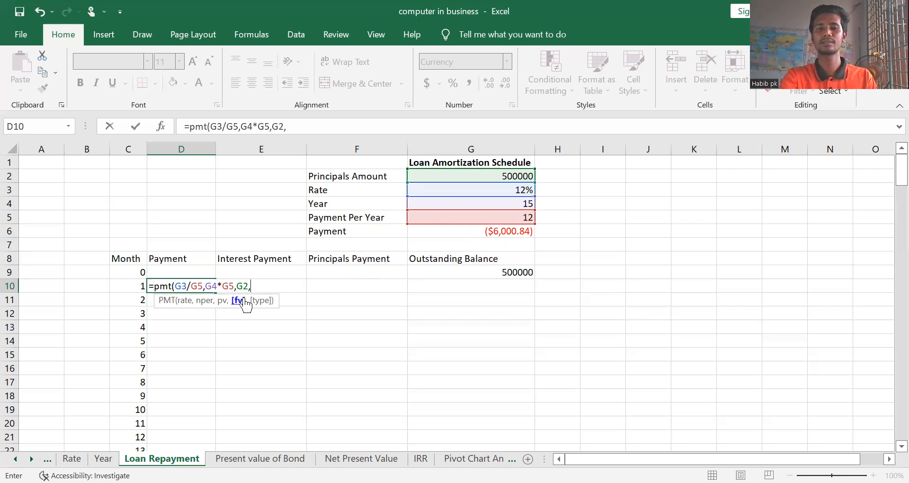
type("0")
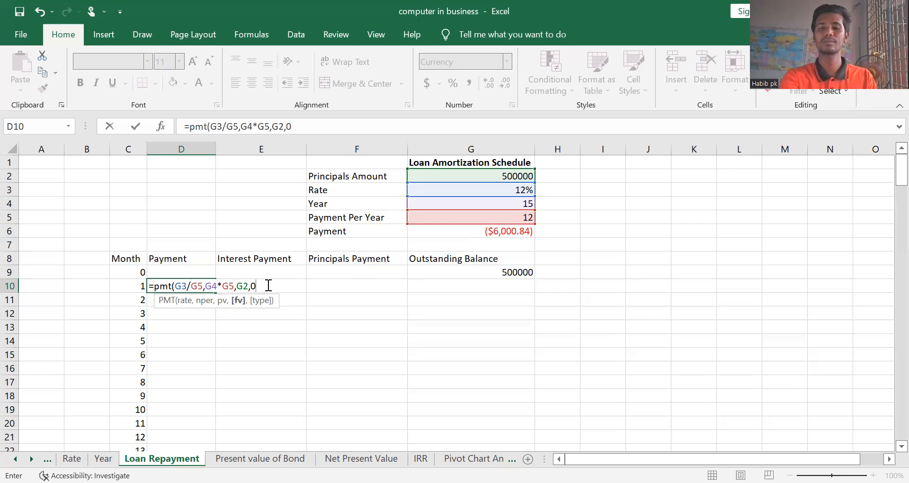
type(",")
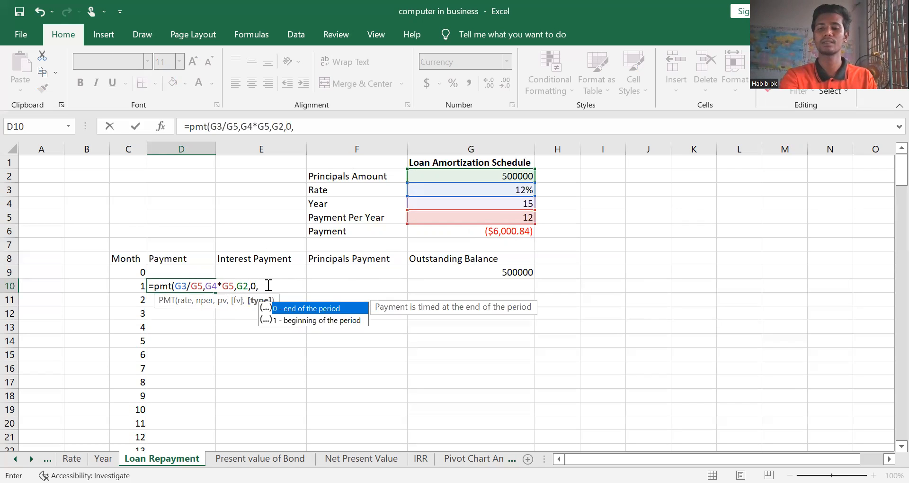
type("0")
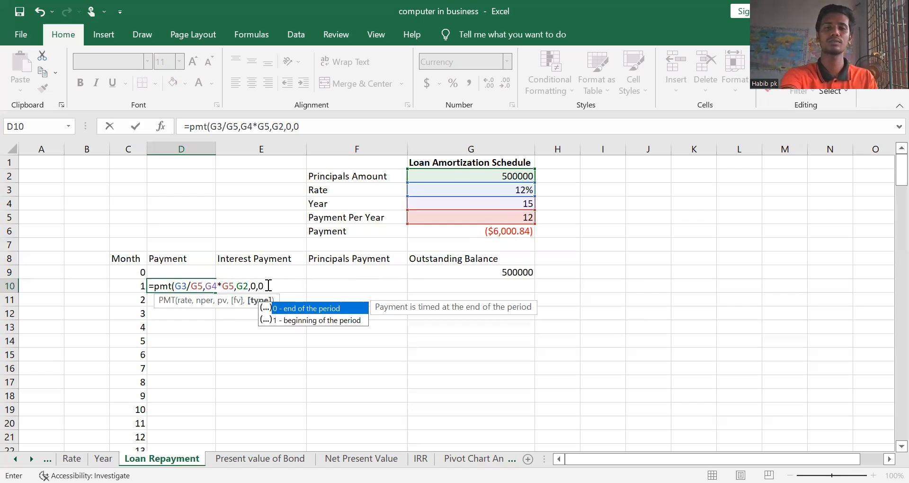
type(")")
key("Return")
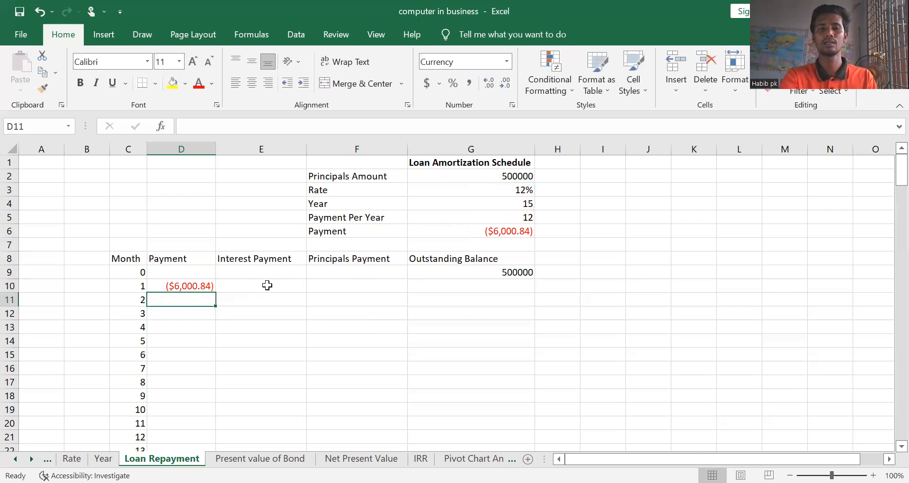
left_click(196, 285)
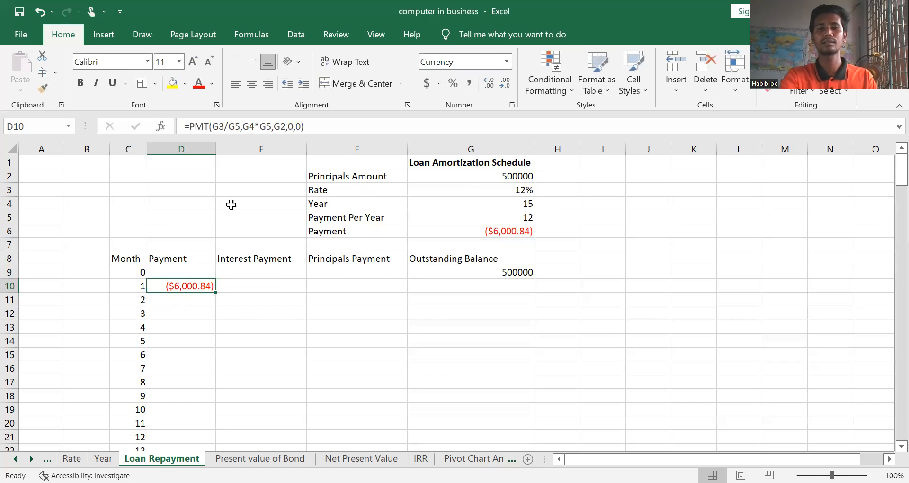
Make the rate references in D10's PMT formula absolute, as $G$3/$G$5
left_click(212, 127)
left_click(211, 127)
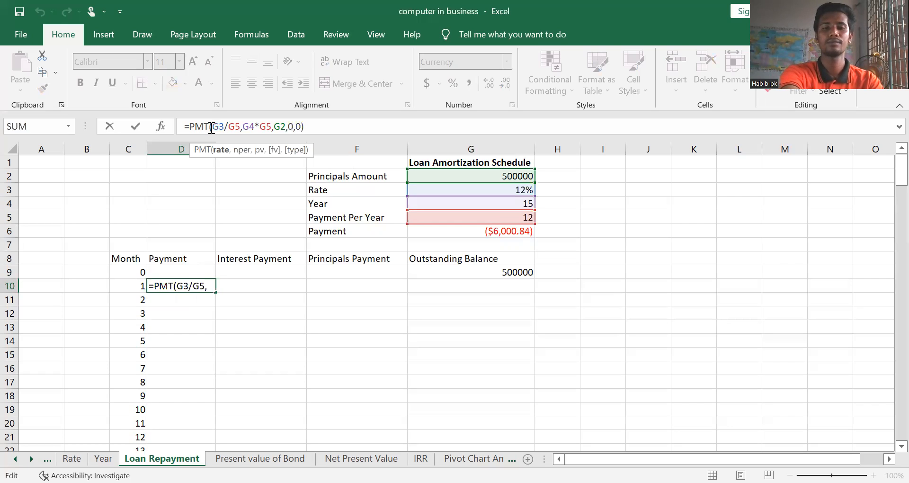
type("$")
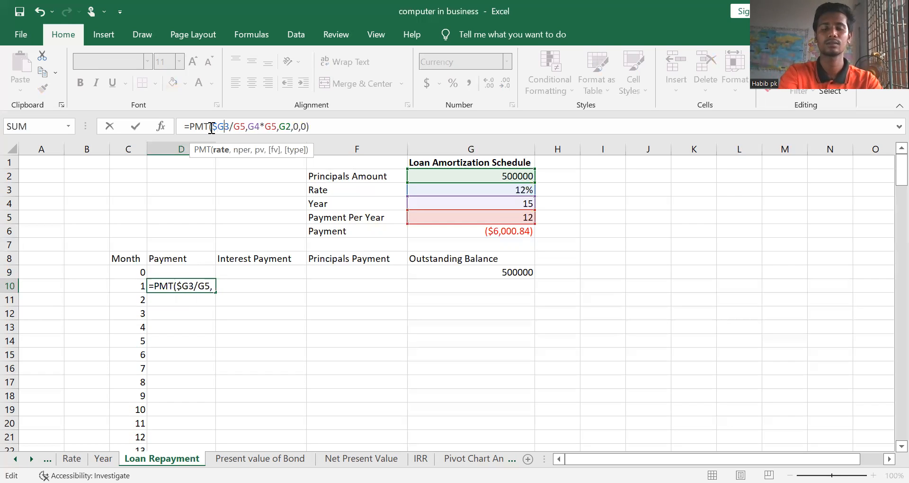
key("Right")
type("$")
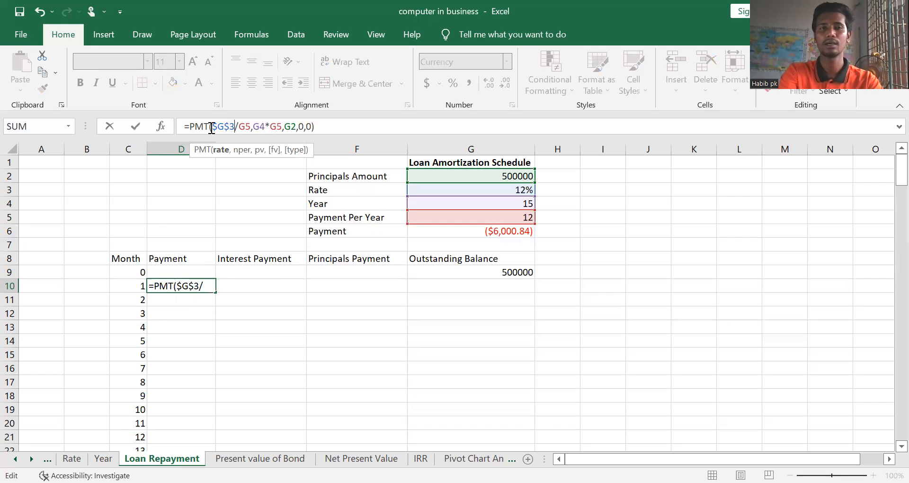
key("Right")
type("$")
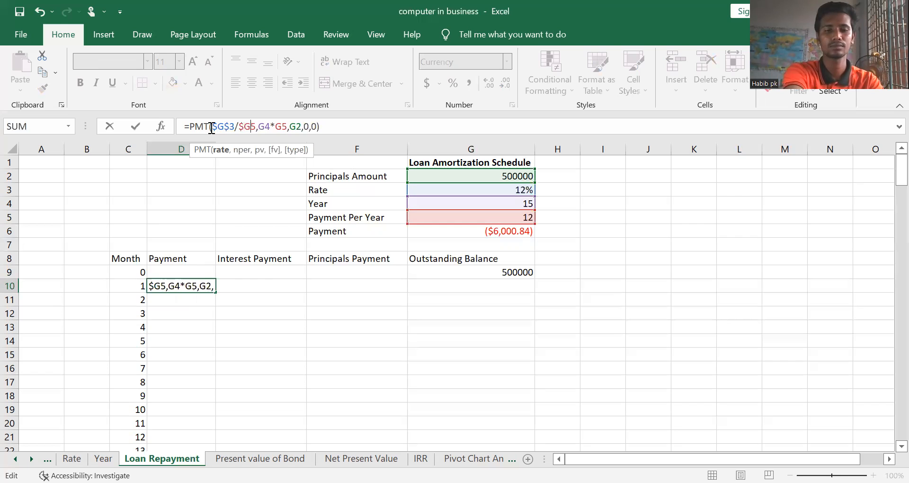
key("Right")
type("$")
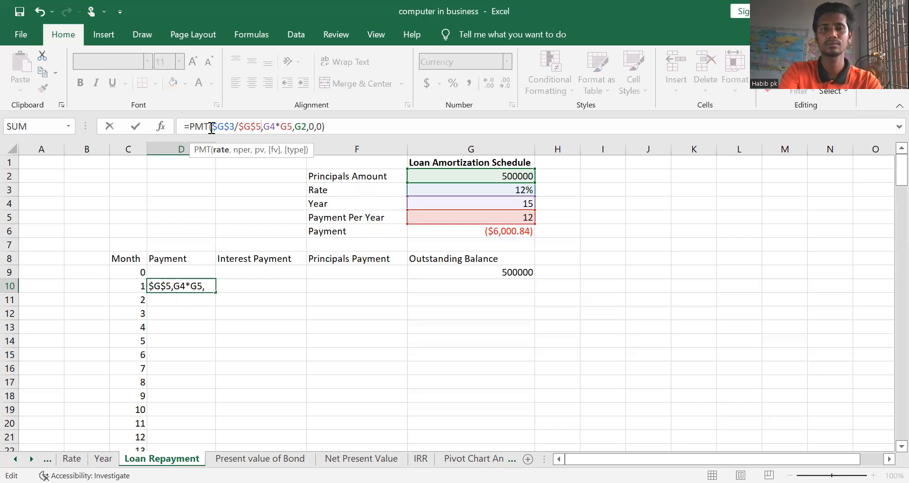
Make the remaining references in D10's PMT formula absolute: $G$4*$G$5 for the number of periods and $G$2 for the present value
key("Right")
type("$")
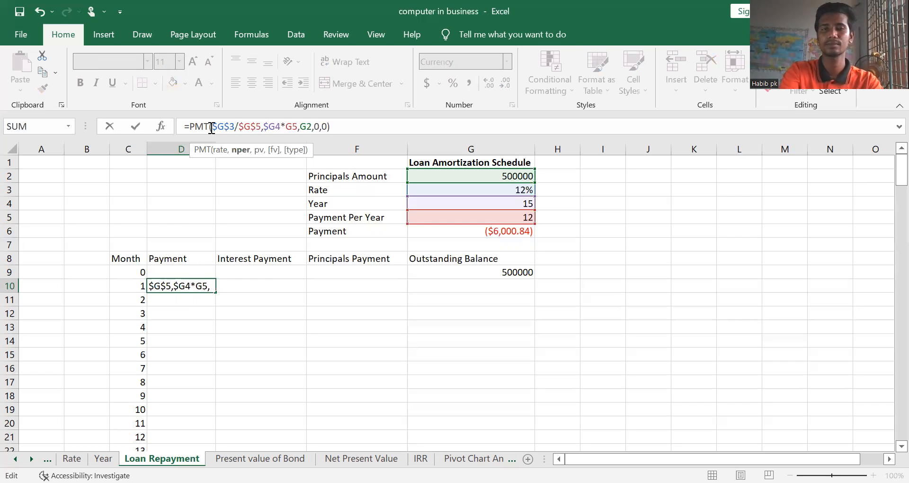
key("Right")
type("$G")
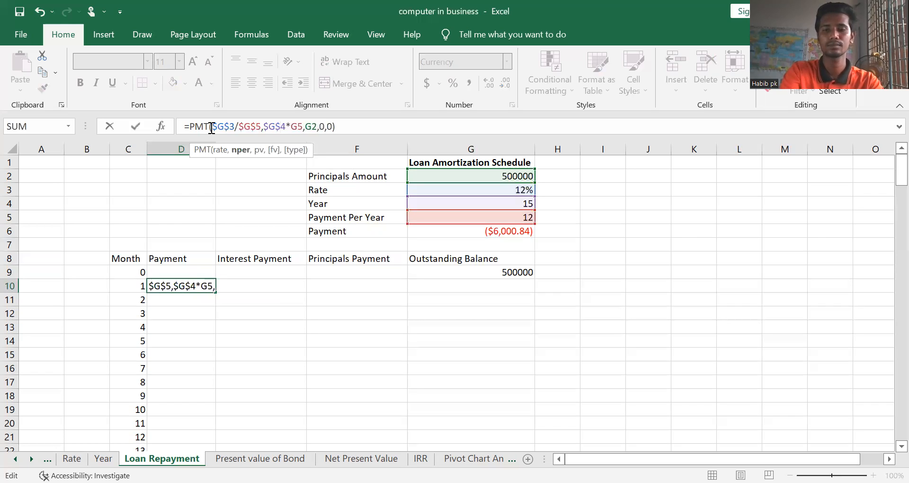
type("$")
key("Left")
type("$")
key("Right")
type("$G$")
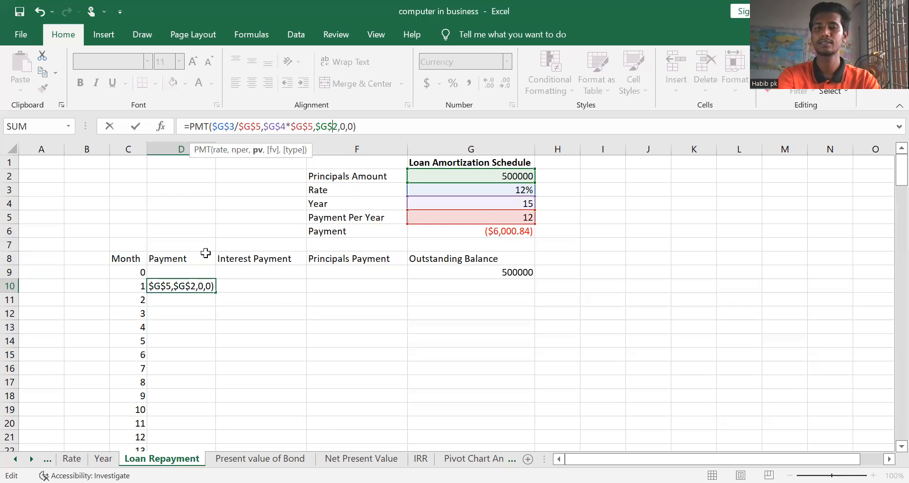
key("Return")
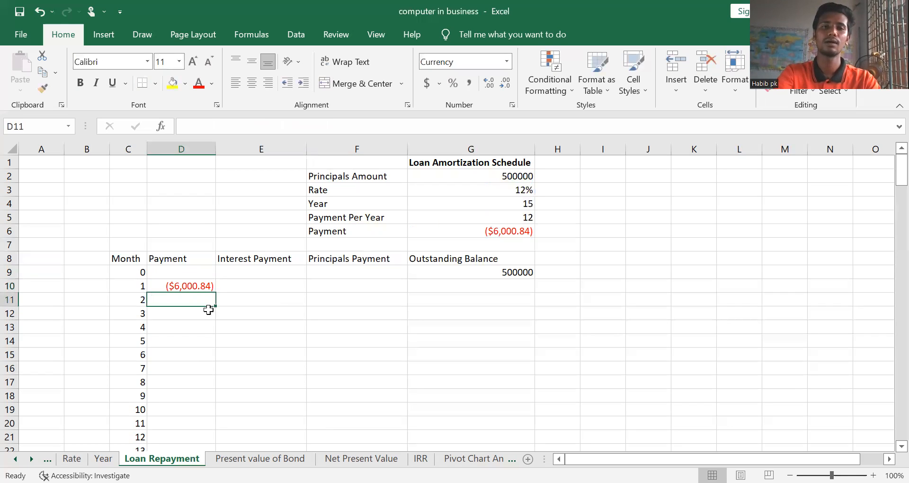
Fill D10's payment formula down the Payment column through month 180 and look over the filled rows
left_click(192, 285)
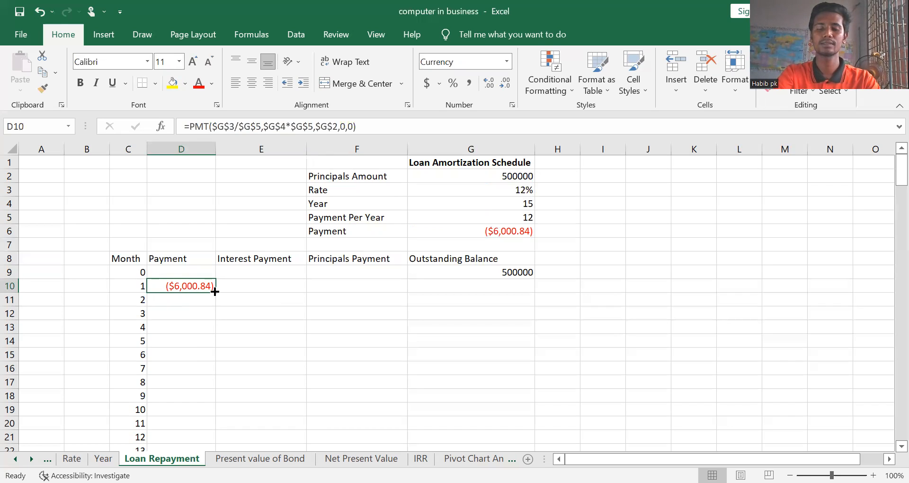
double_click(215, 292)
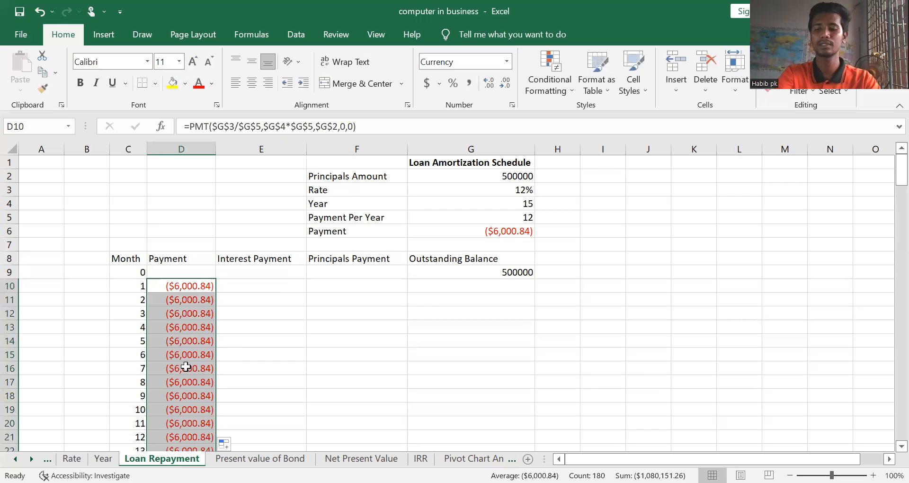
key("Down")
key("Down")
key("Down")
key("Down")
key("Down")
key("Down")
key("Down")
key("Down")
key("Down")
key("Down")
key("Down")
key("Down")
key("Down")
key("Down")
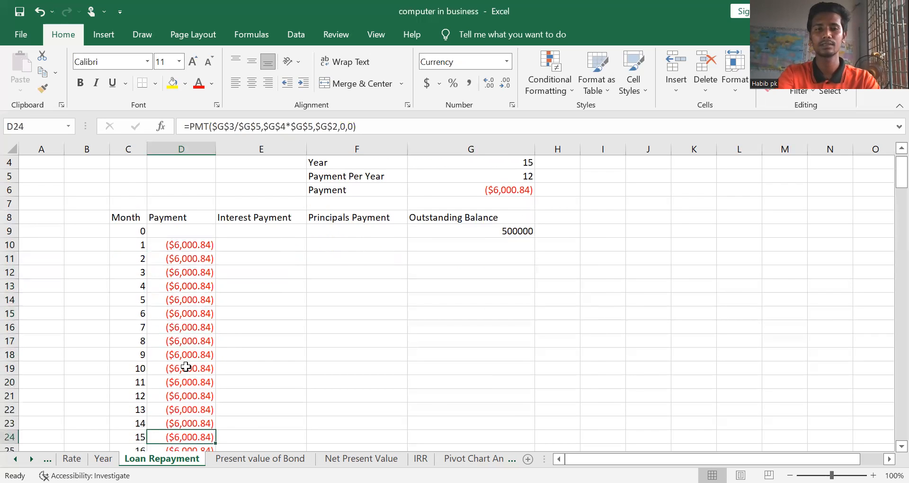
key("Down")
key("Down")
key("Down")
key("Down")
key("Up")
key("Up")
key("Up")
key("Up")
key("Up")
key("Up")
key("Up")
key("Up")
key("Up")
key("Up")
key("Up")
key("Up")
key("Up")
key("Up")
key("Up")
key("Up")
key("Up")
key("Up")
key("Up")
key("Up")
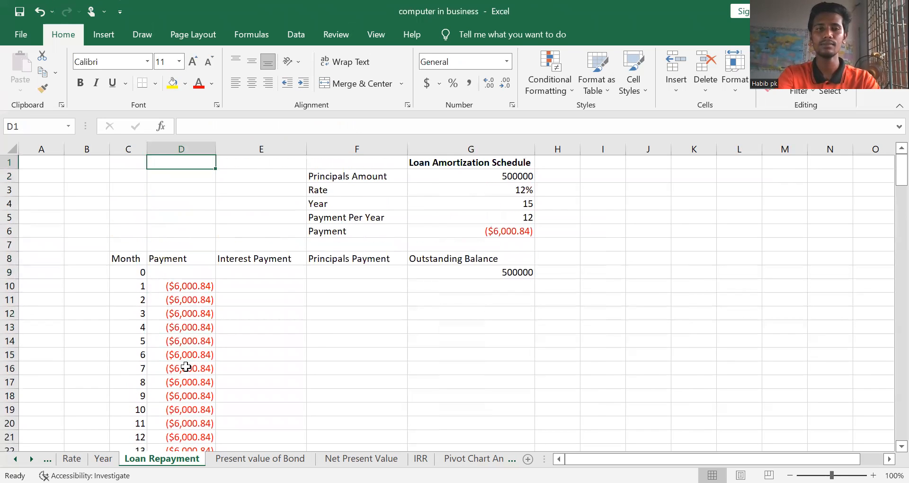
Start an IPMT formula in E10, the month 1 Interest Payment cell, with G3/G5 as the periodic rate
left_click(259, 288)
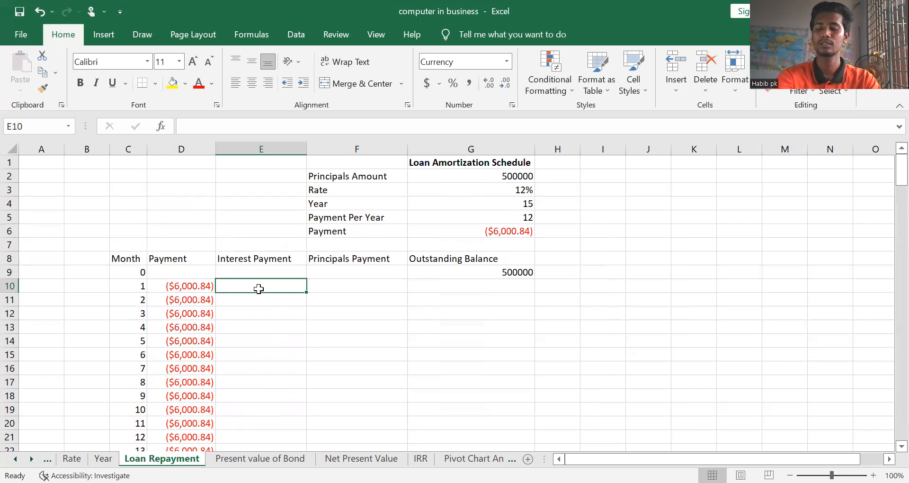
type("=")
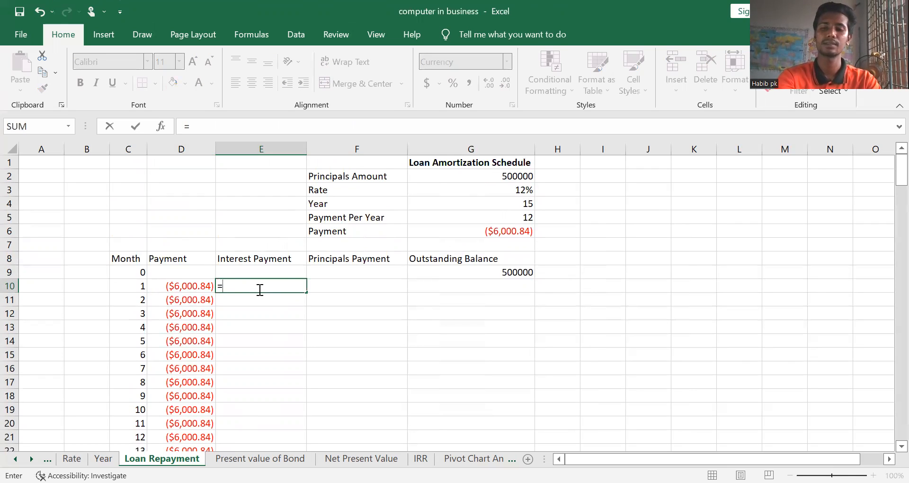
type("i")
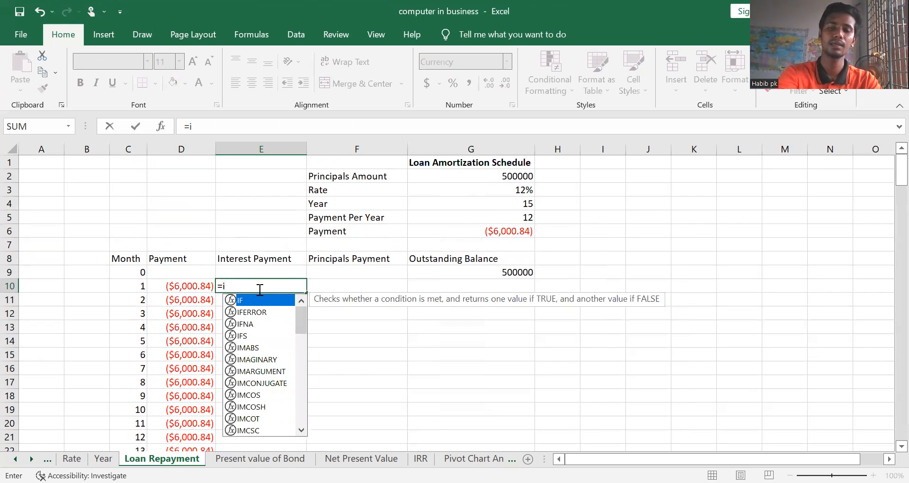
type("pmt")
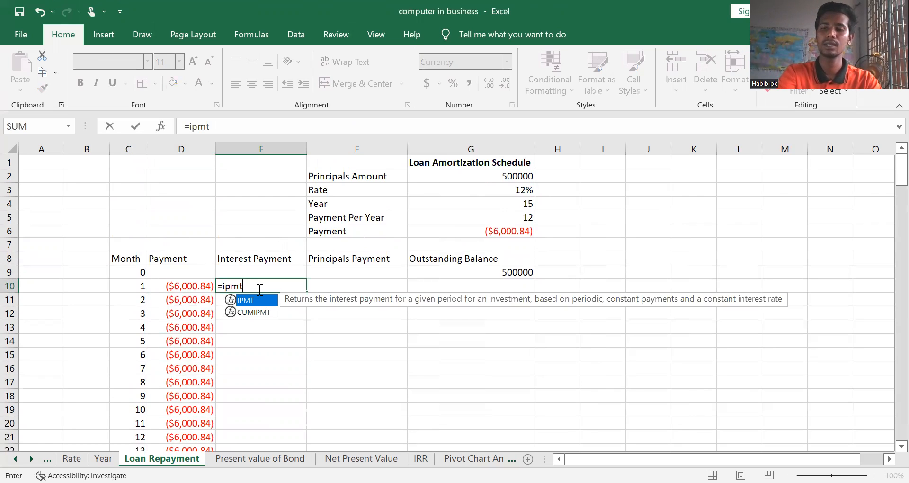
type("(")
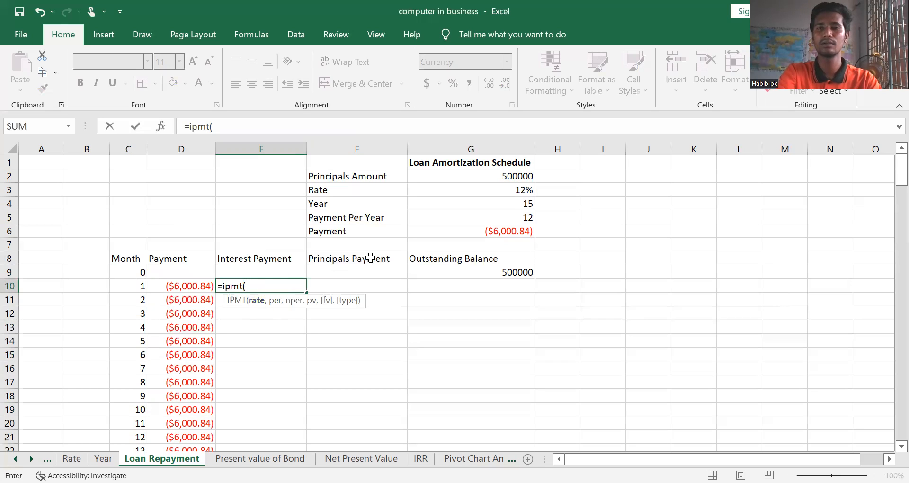
left_click(498, 192)
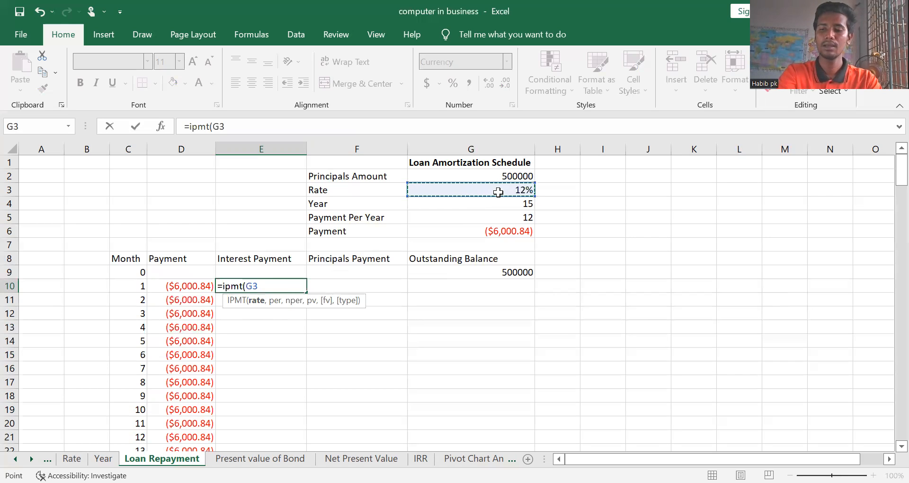
type("/")
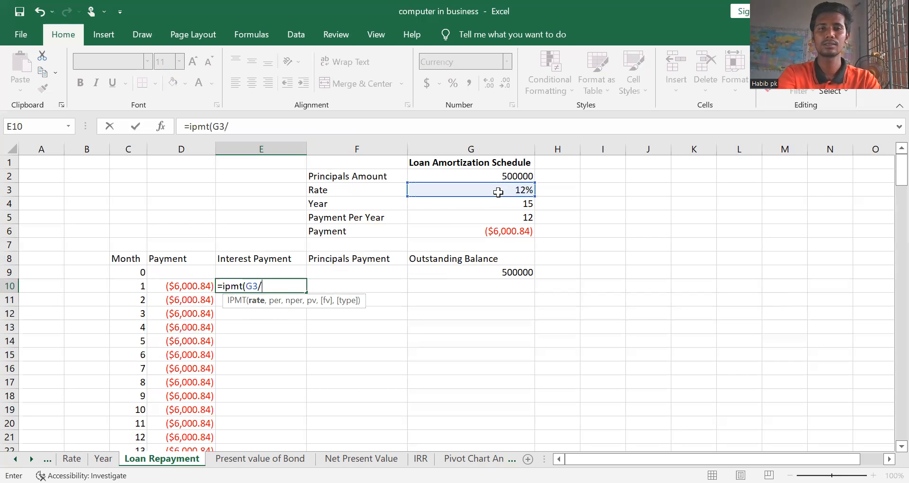
left_click(519, 218)
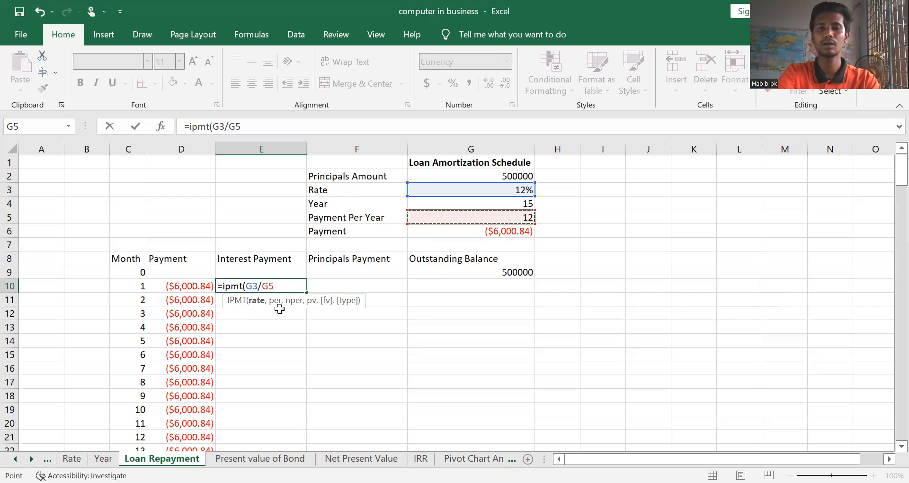
type(",")
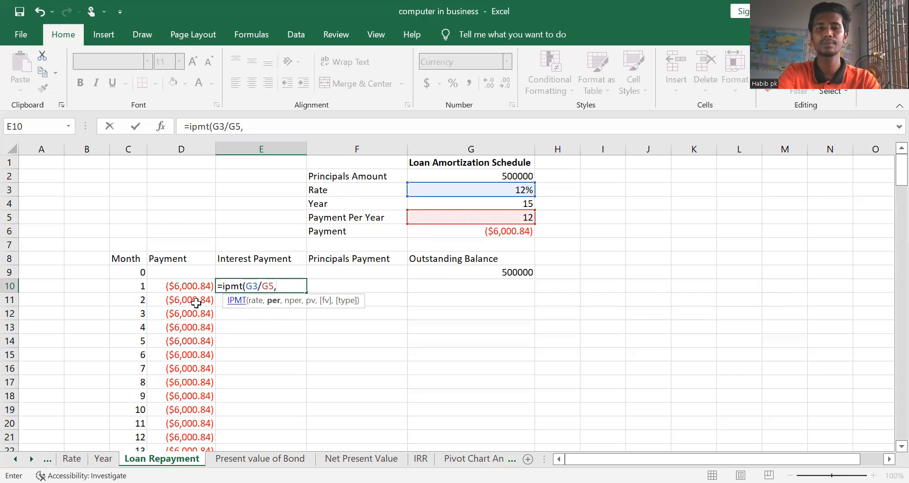
Add C10 as the period and G4*G5 as the number of periods to E10's IPMT formula
left_click(137, 287)
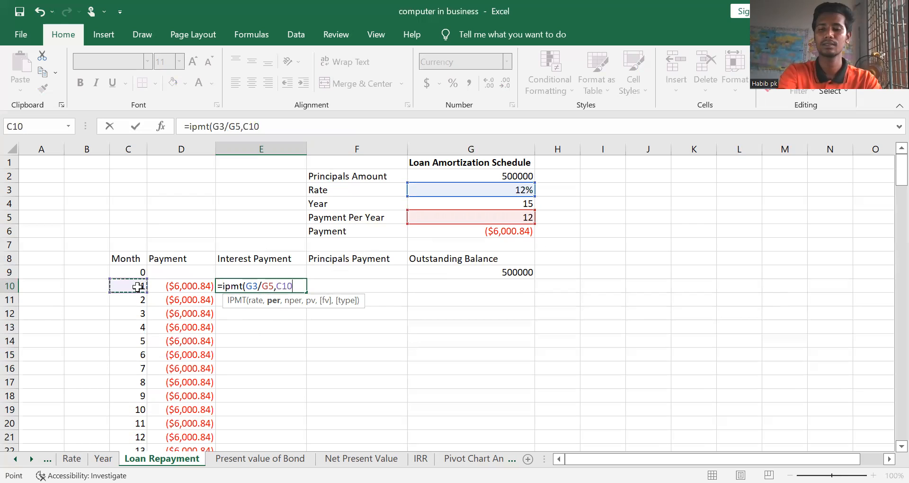
type(",")
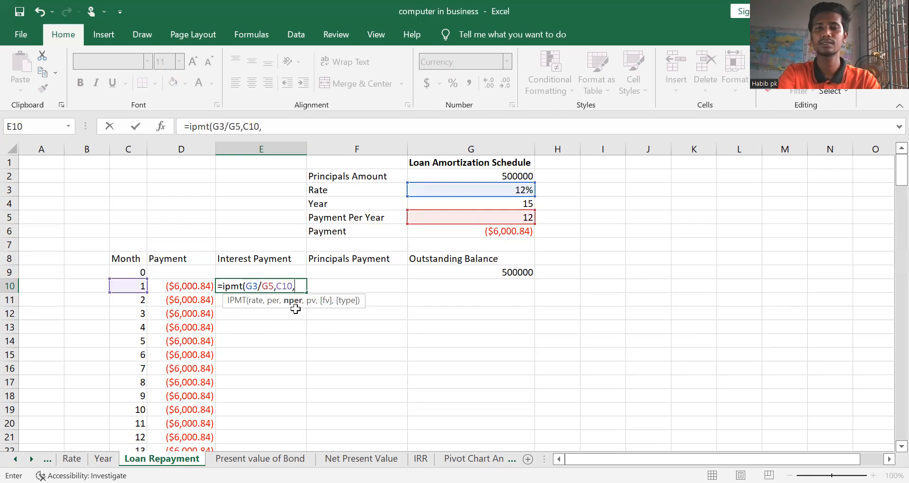
left_click(446, 206)
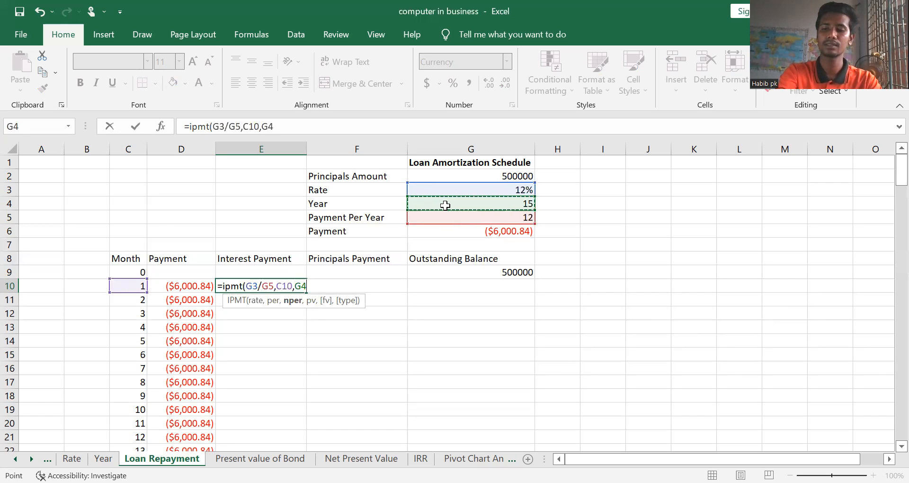
type("*")
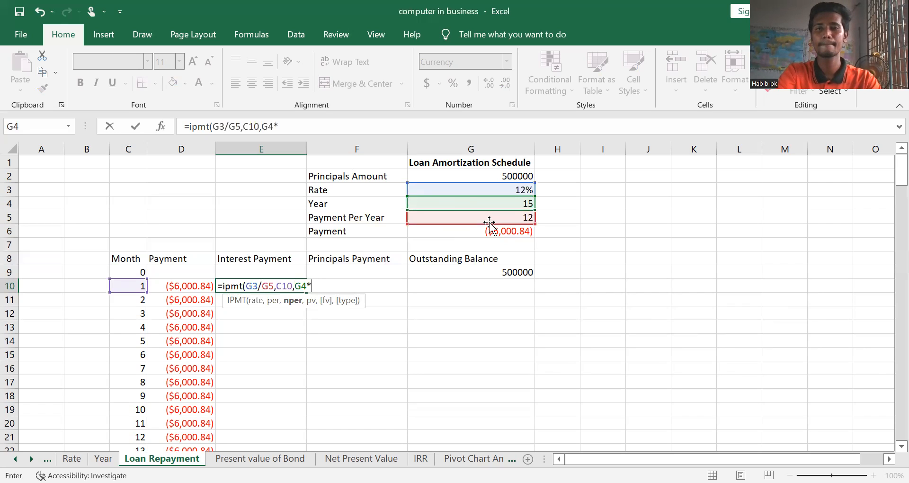
left_click(470, 217)
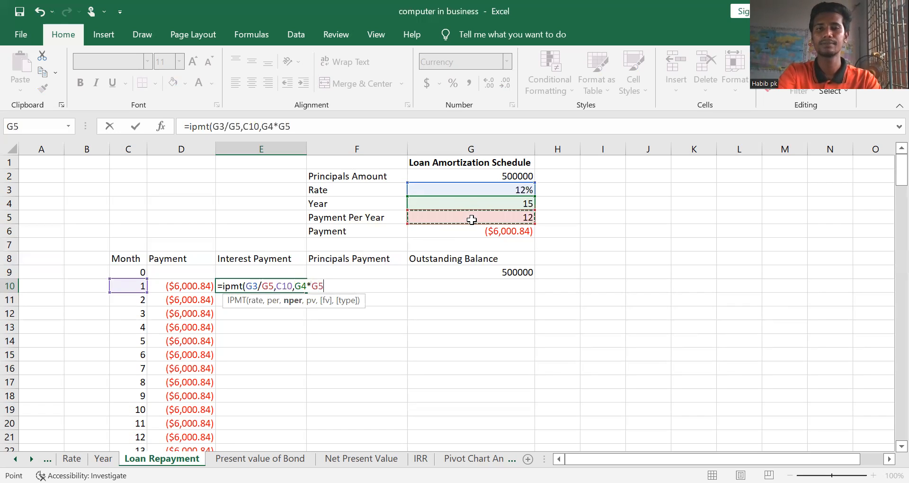
type(",")
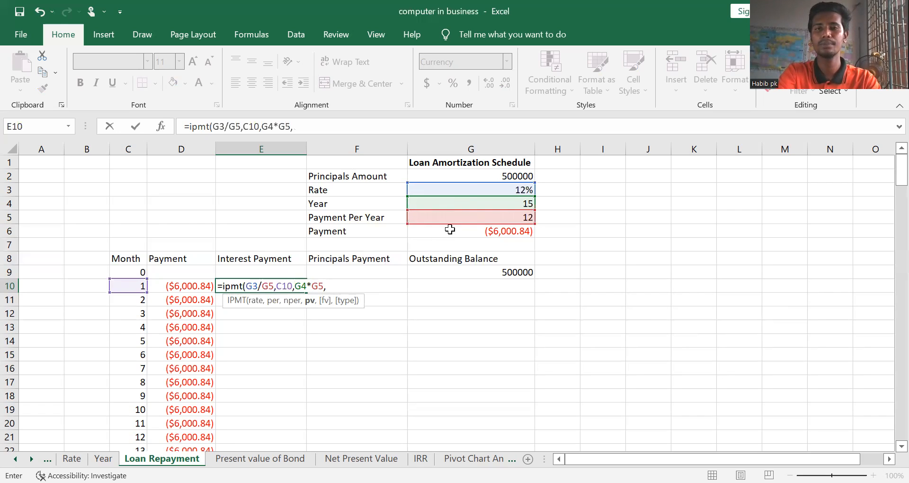
Complete E10's IPMT formula with G2 as the present value and 0 for both future value and type, and reselect the cell
left_click(466, 177)
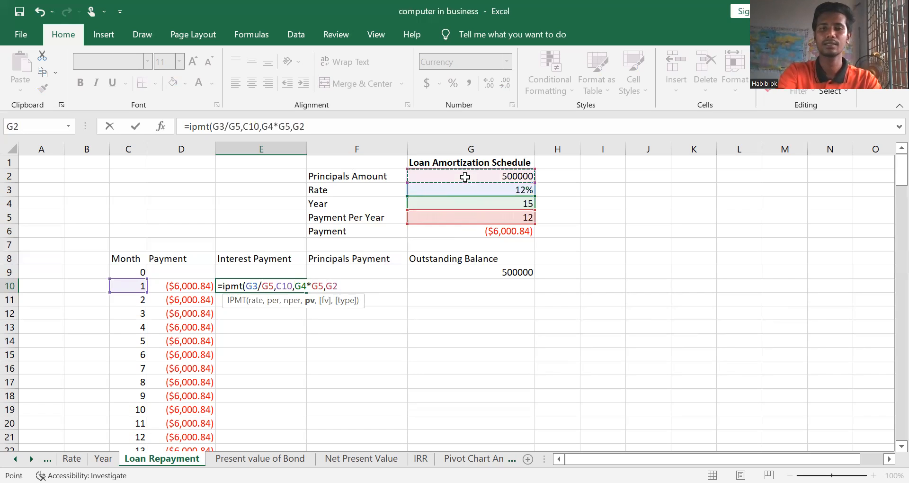
type(",")
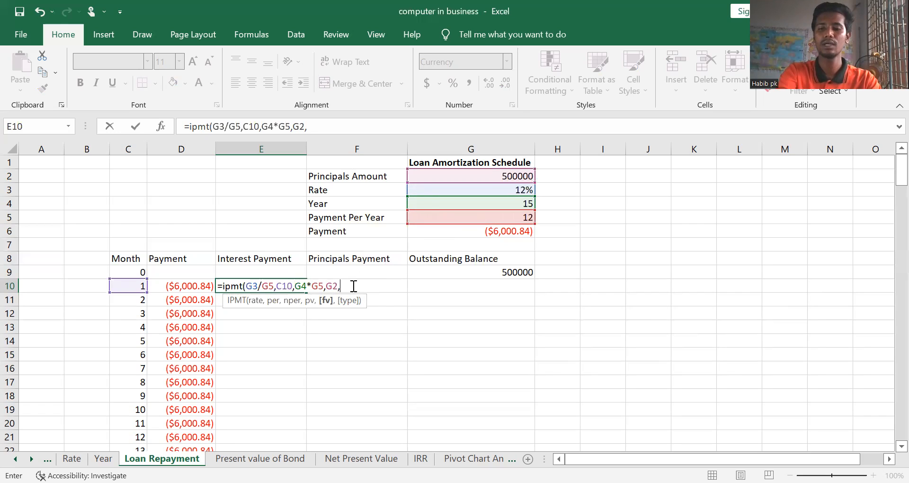
type("0")
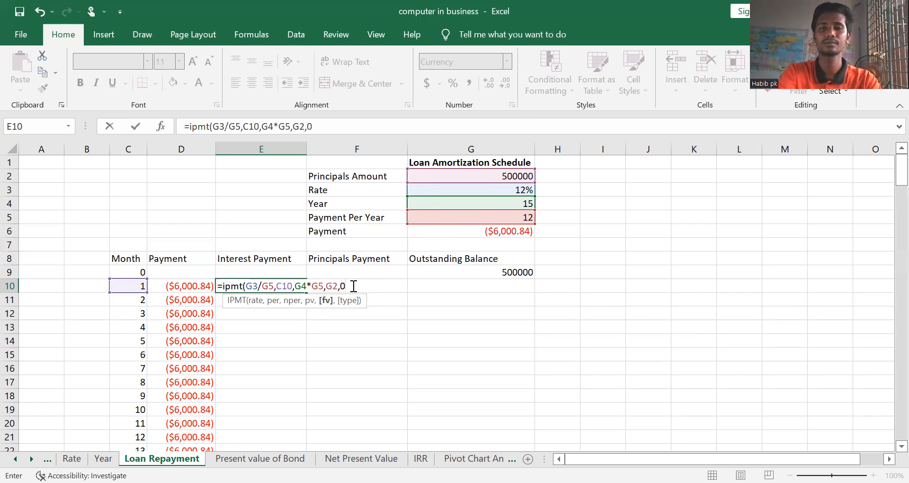
type(",0")
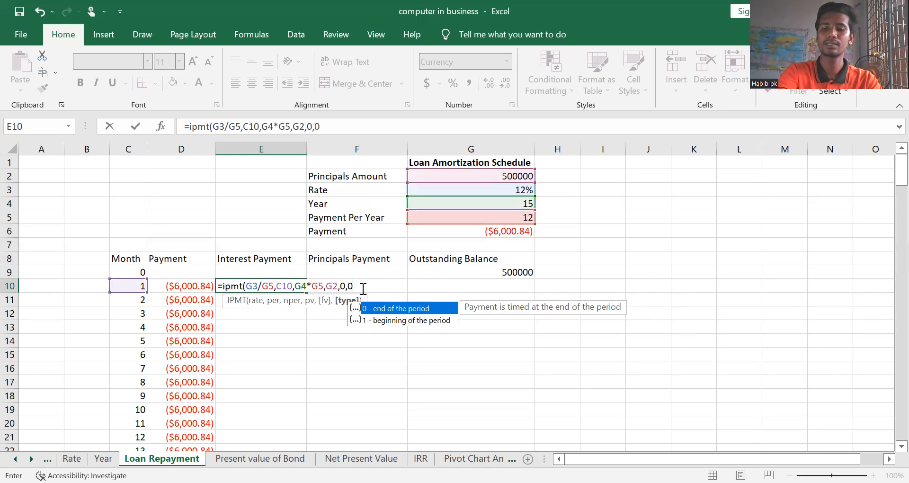
type(")")
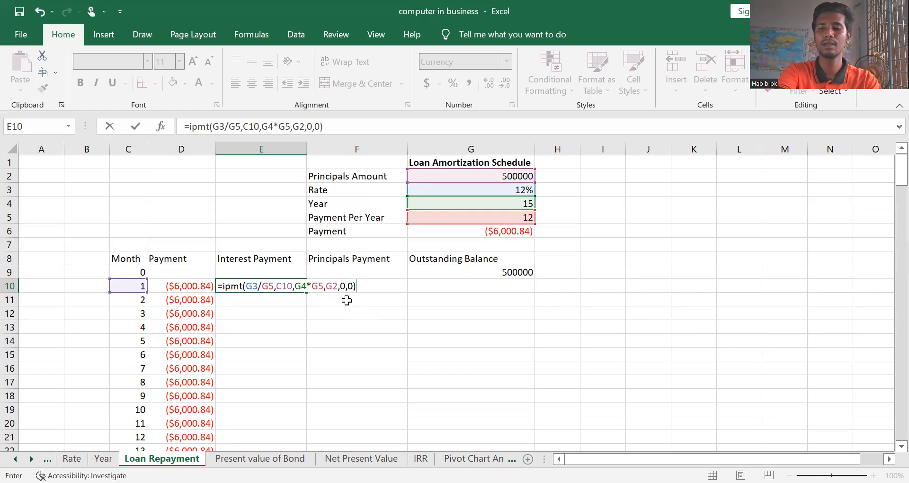
key("Return")
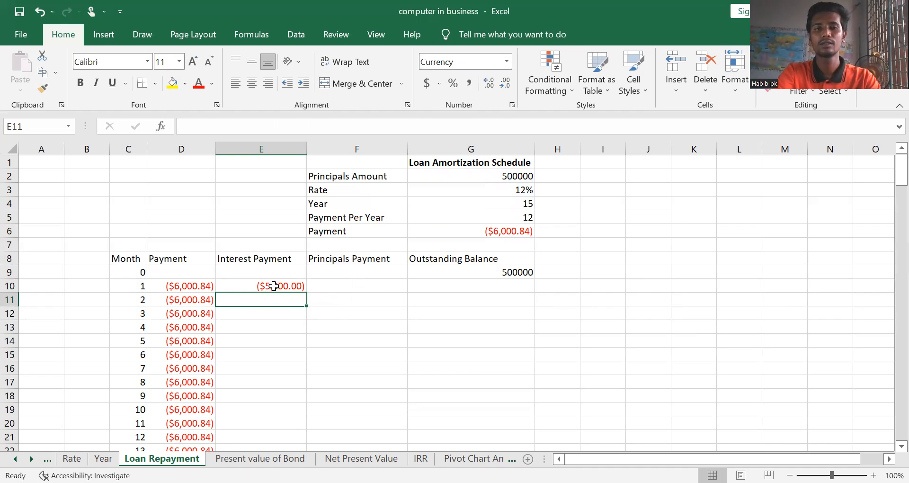
left_click(295, 284)
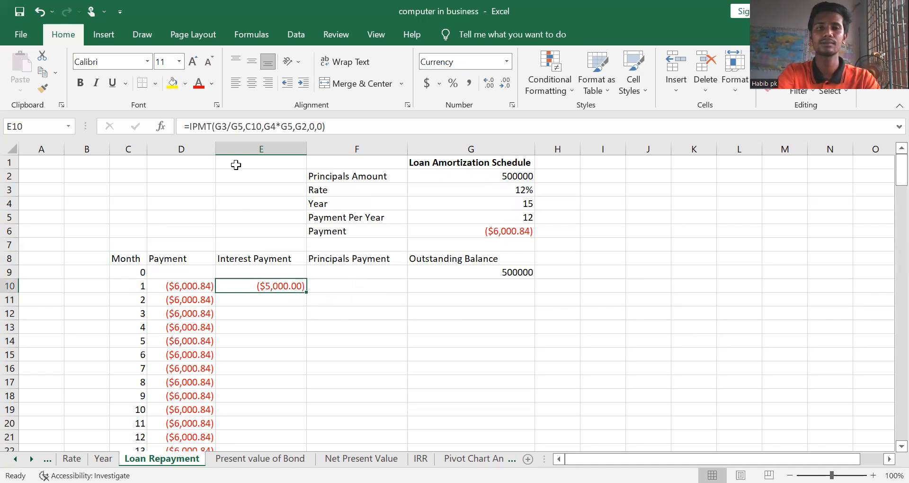
Make the rate references in E10's IPMT formula absolute, as $G$3/$G$5
key("F2")
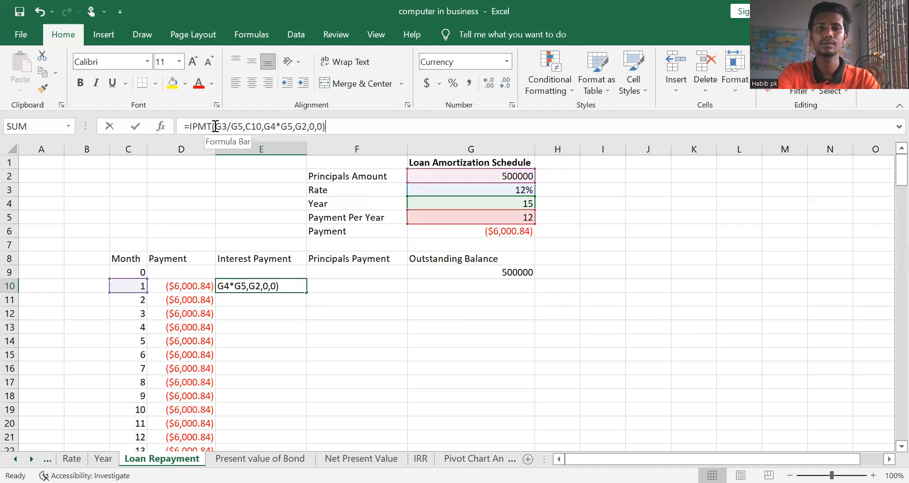
left_click(215, 126)
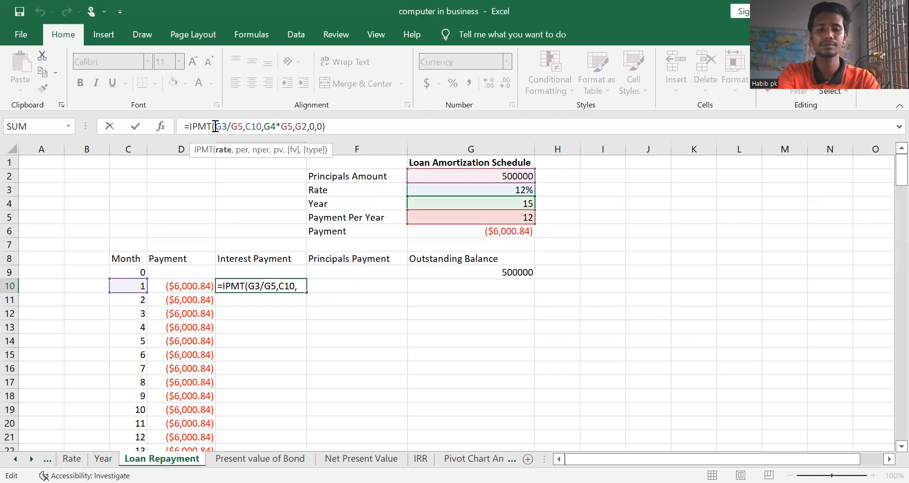
type("$G")
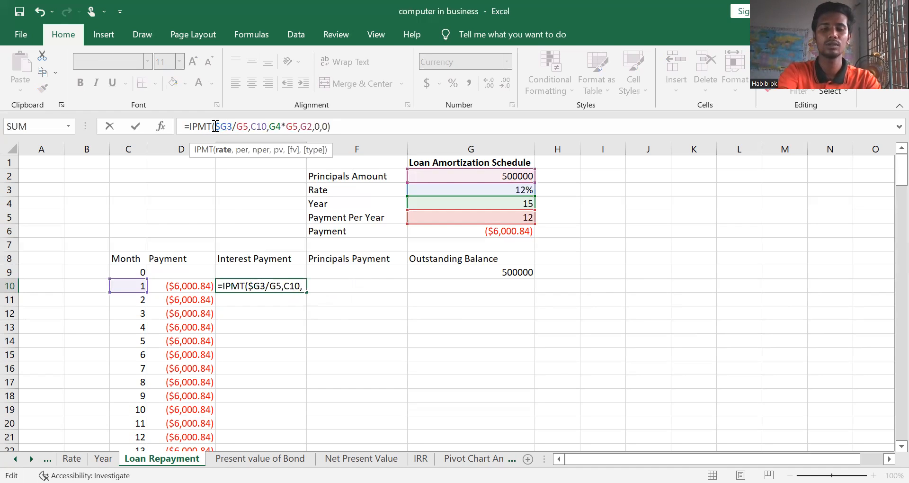
type("$3/")
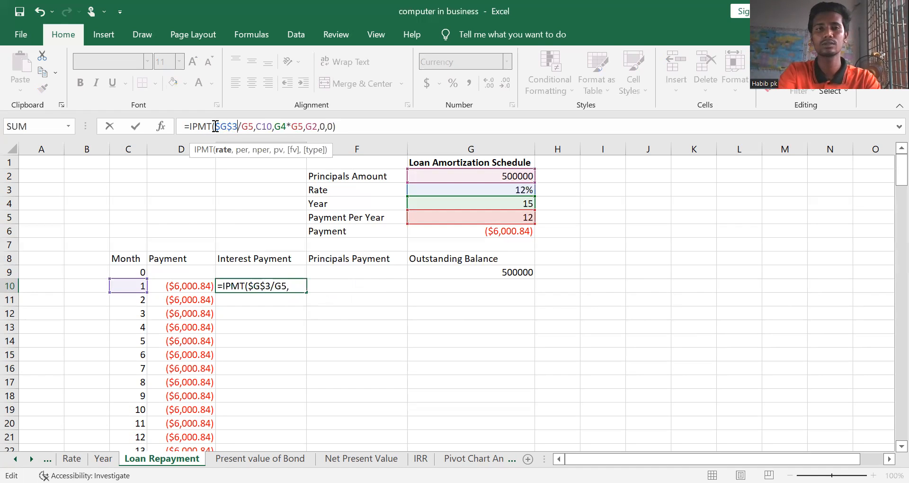
type("$")
key("Right")
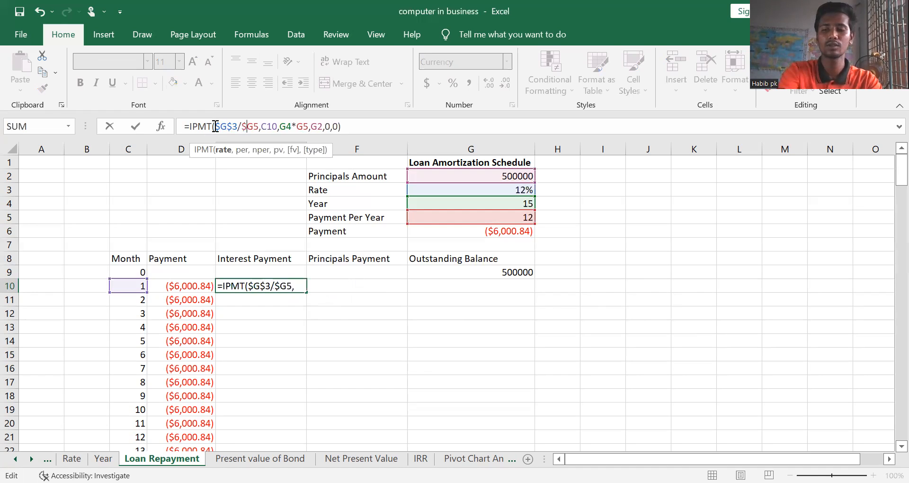
type("$")
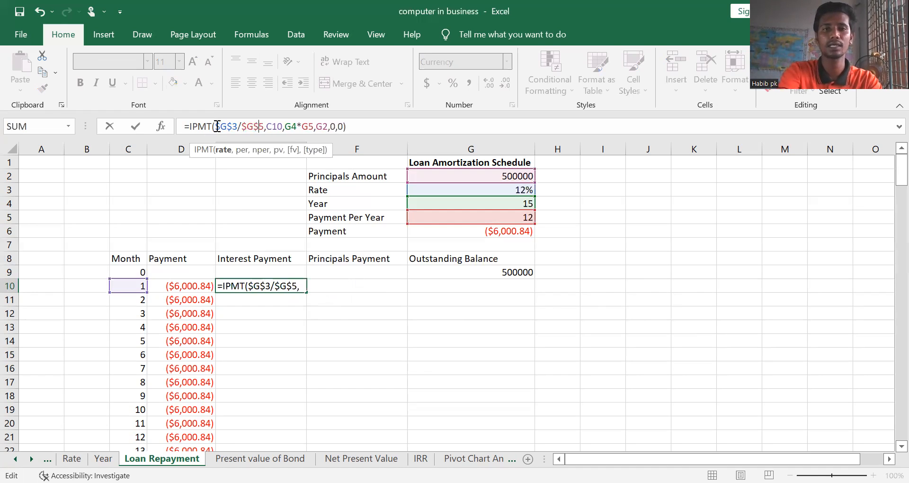
Make the number-of-periods references in E10's IPMT formula absolute, as $G$4*$G$5, leaving period C10 relative
key("Right")
key("Right")
key("Right")
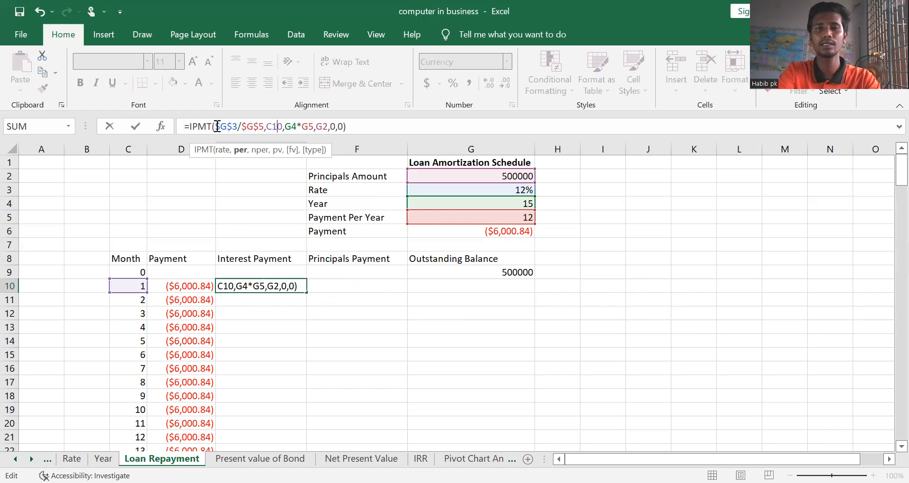
key("Right")
type("$G")
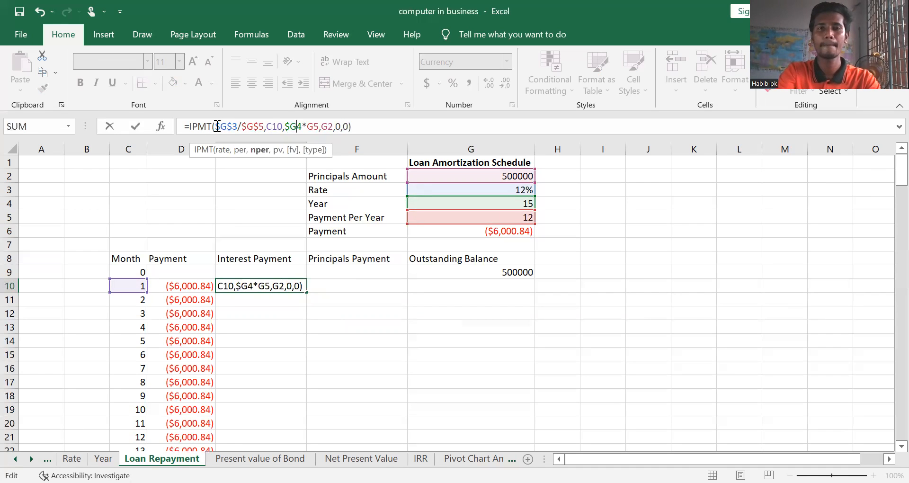
type("$3/")
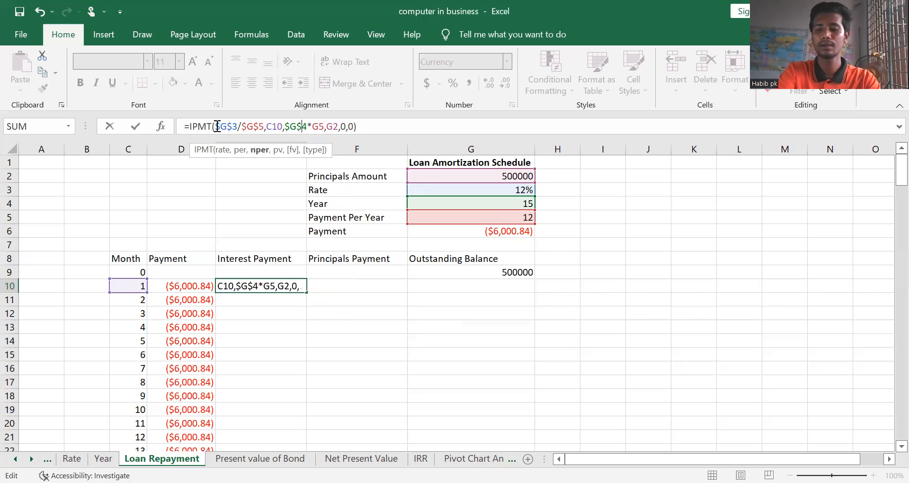
type("$G")
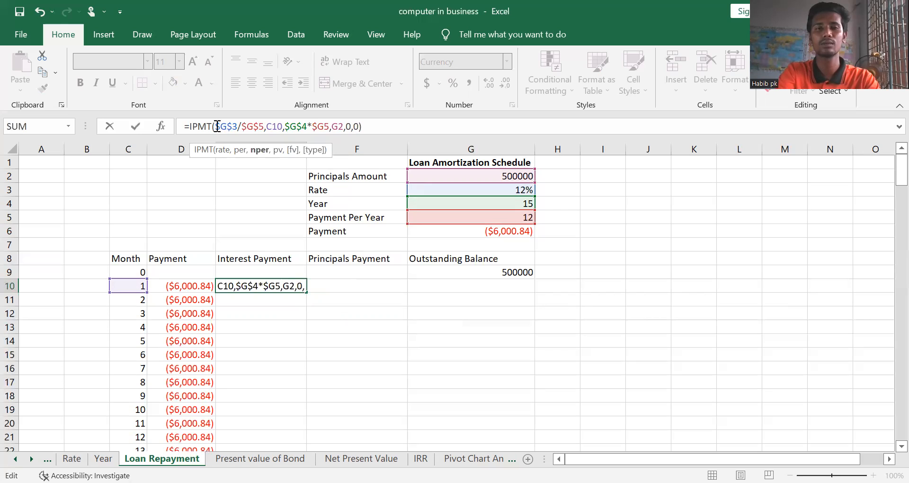
type("$")
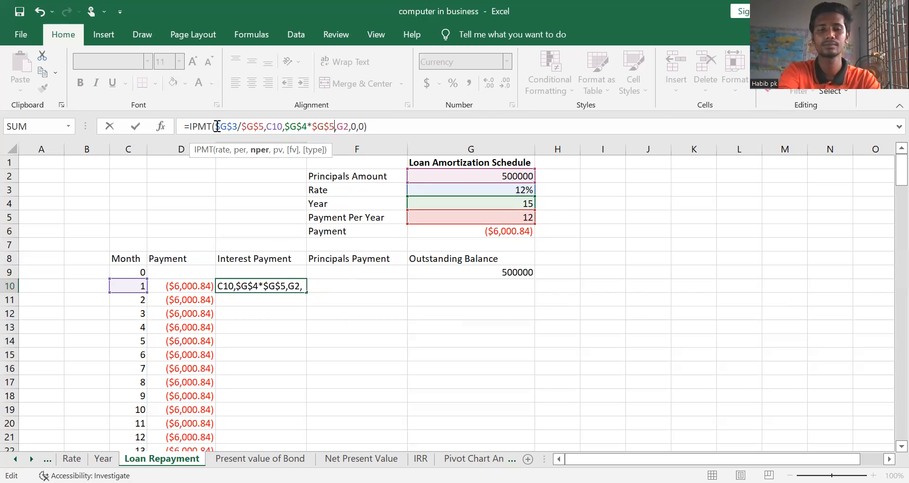
Make the present value reference in E10's IPMT formula absolute, as $G$2, and commit the formula
key("Right")
type("$G")
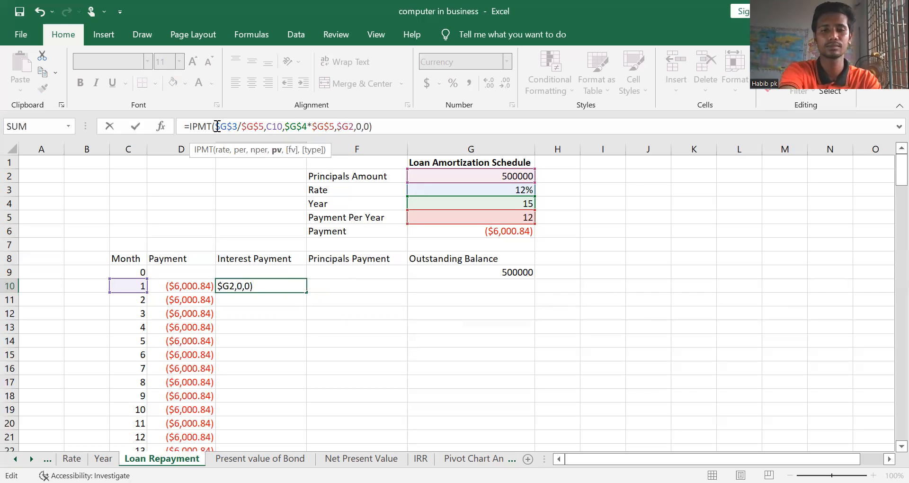
type("$")
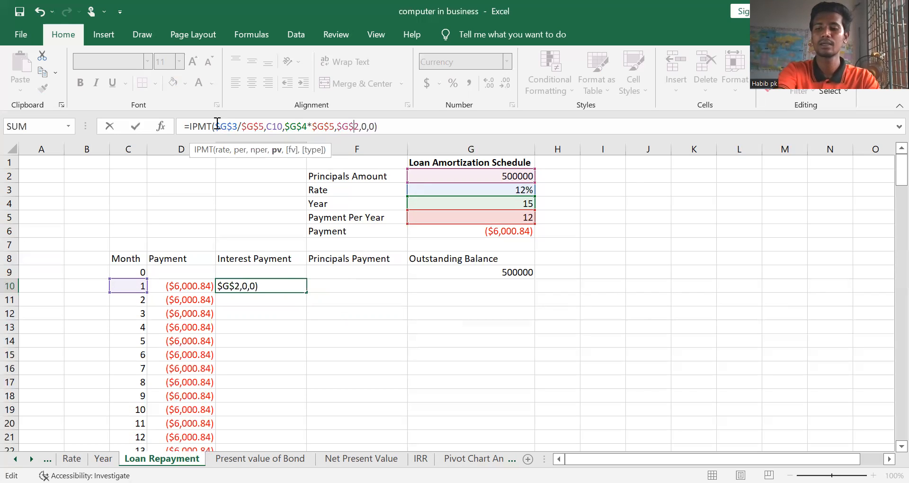
key("Return")
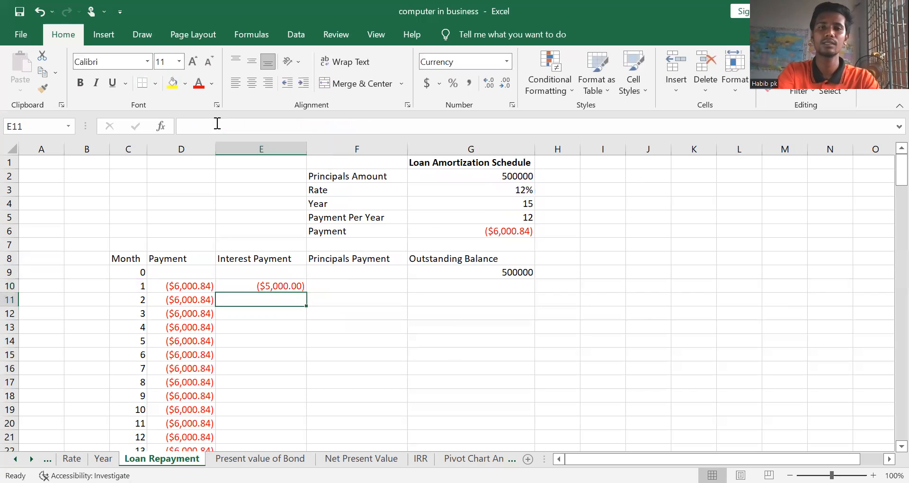
Fill E10's interest formula down the Interest Payment column through month 180 and check the formula in a filled cell
left_click(296, 285)
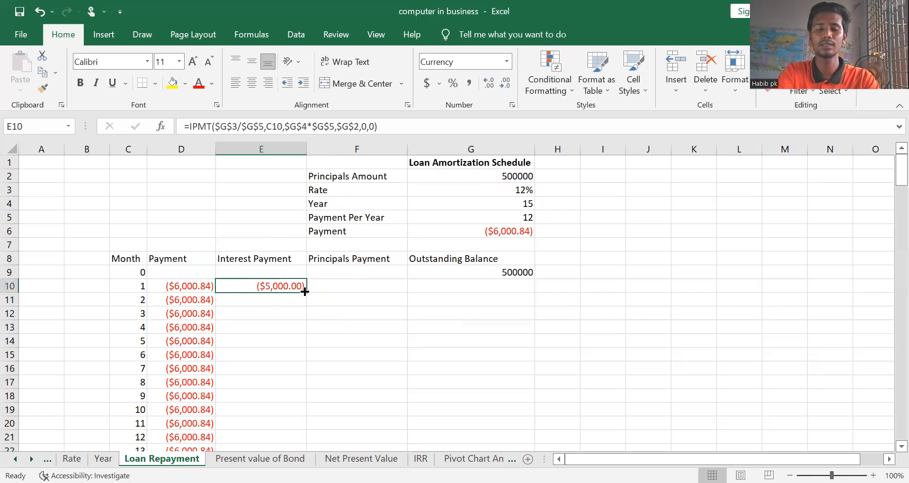
double_click(304, 291)
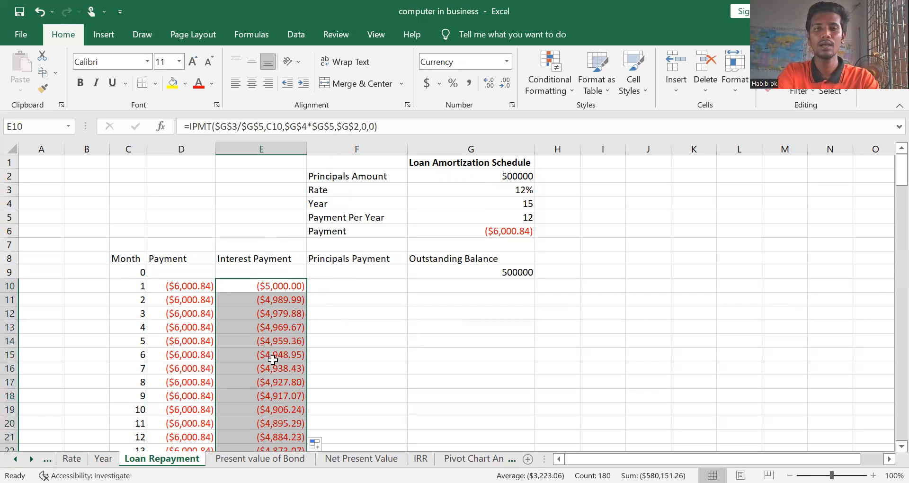
left_click(290, 379)
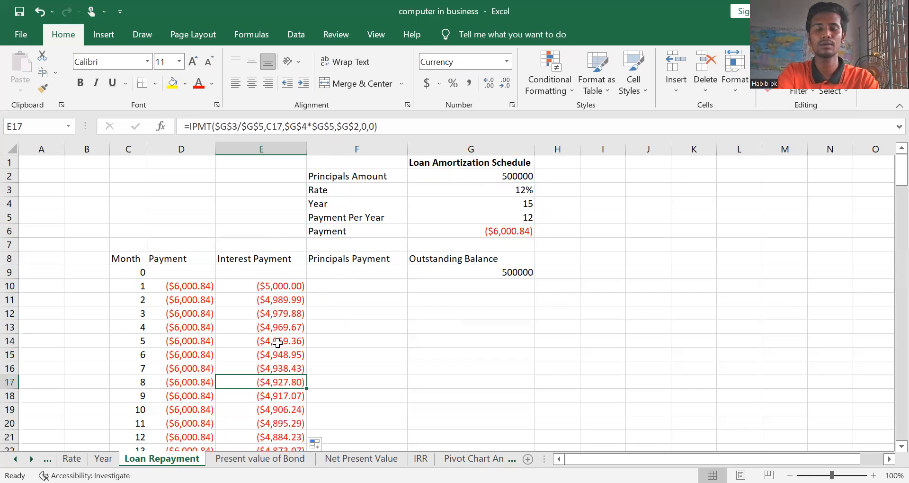
left_click(298, 287)
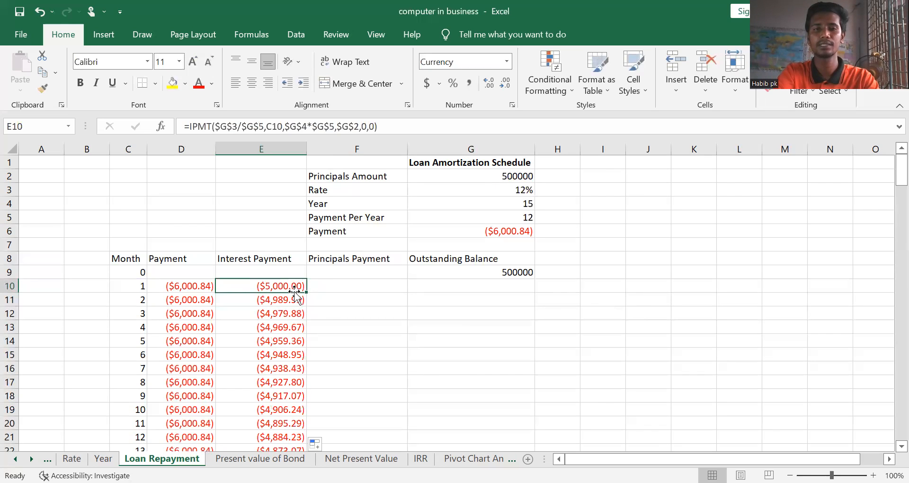
Start a PPMT formula in F10, the month 1 Principals Payment cell, with G3/G5 as the periodic rate
left_click(359, 288)
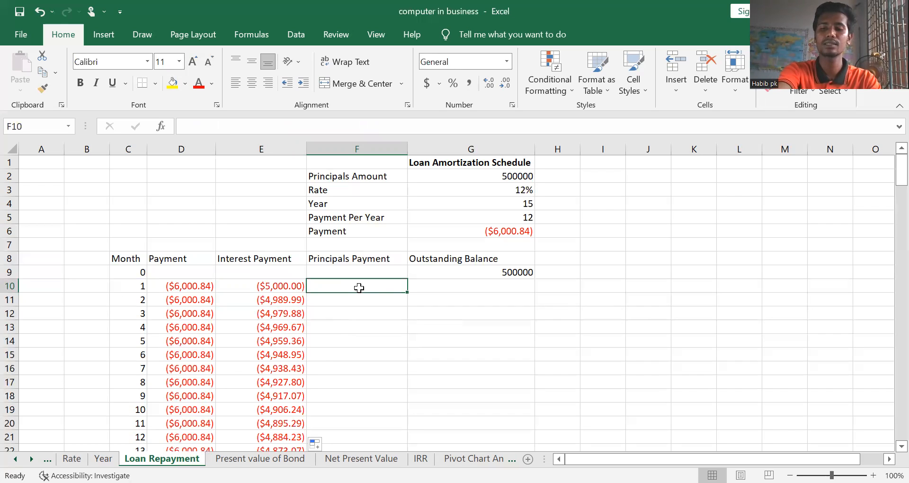
type("=")
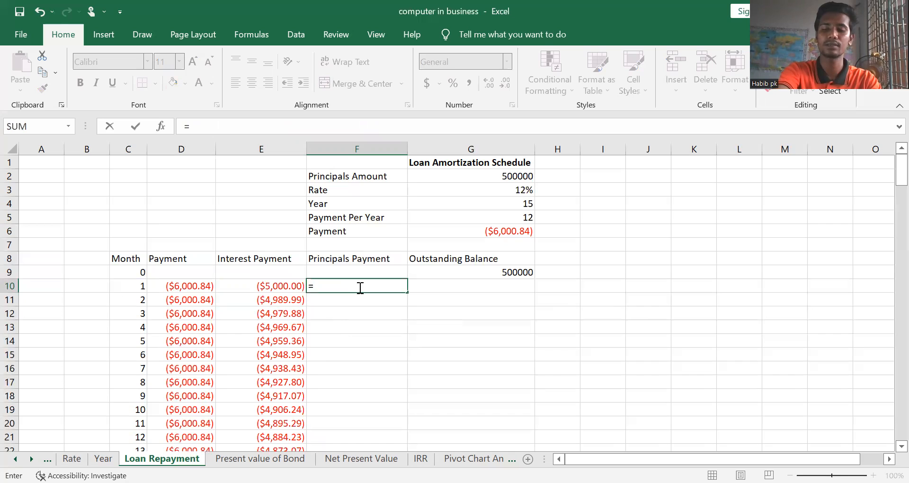
type("ppmt")
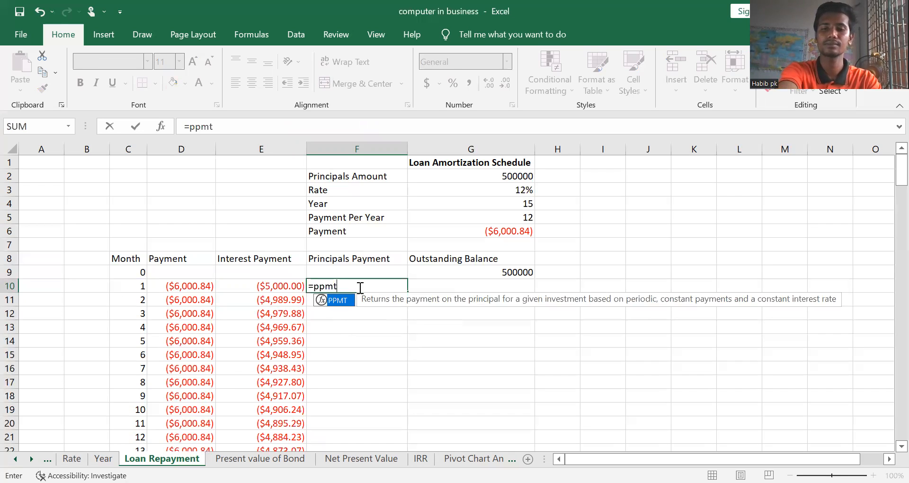
type("(")
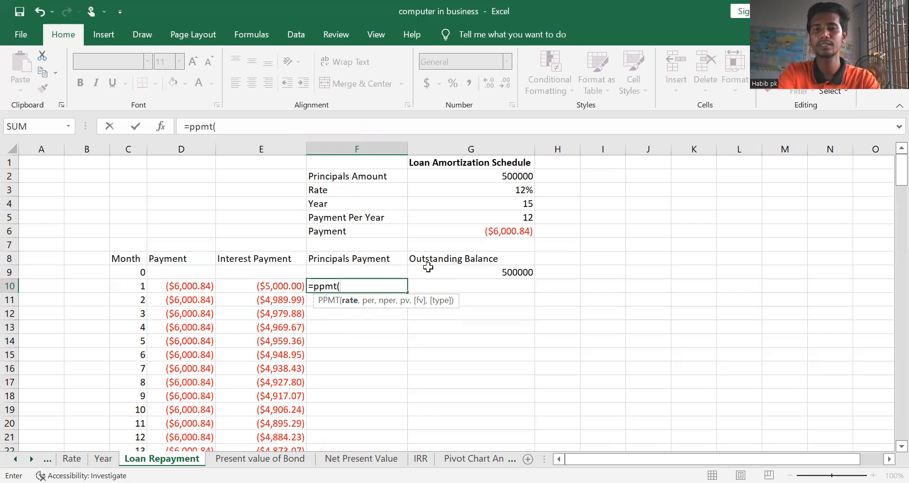
left_click(520, 191)
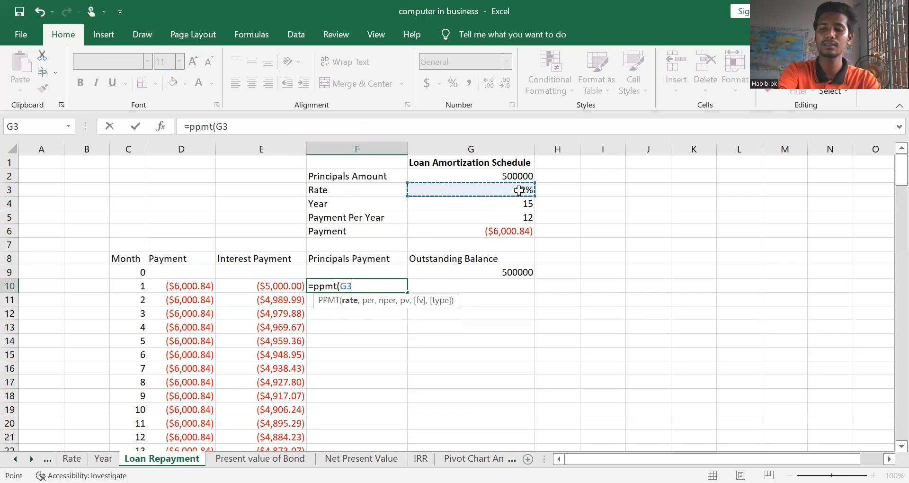
type("/")
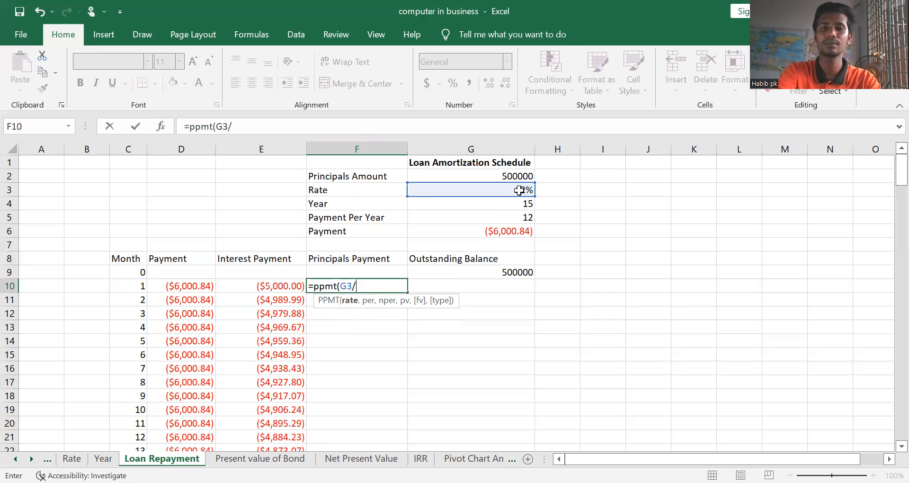
left_click(515, 218)
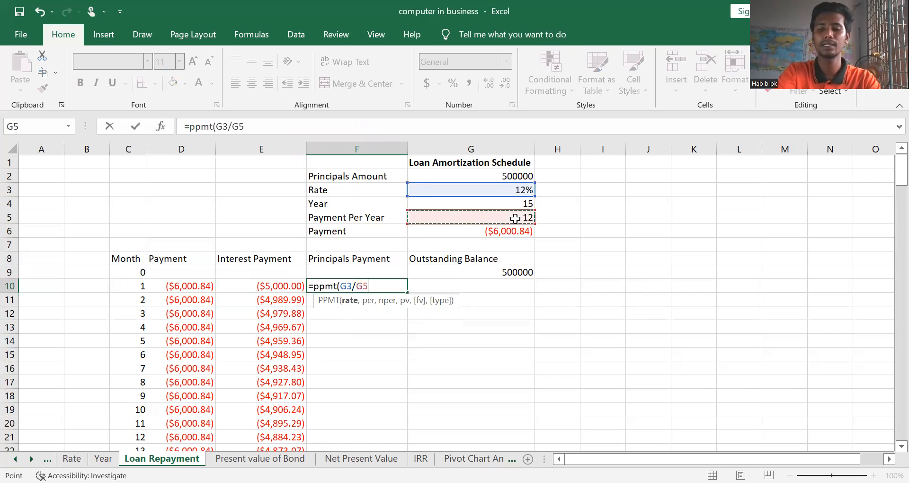
type(",")
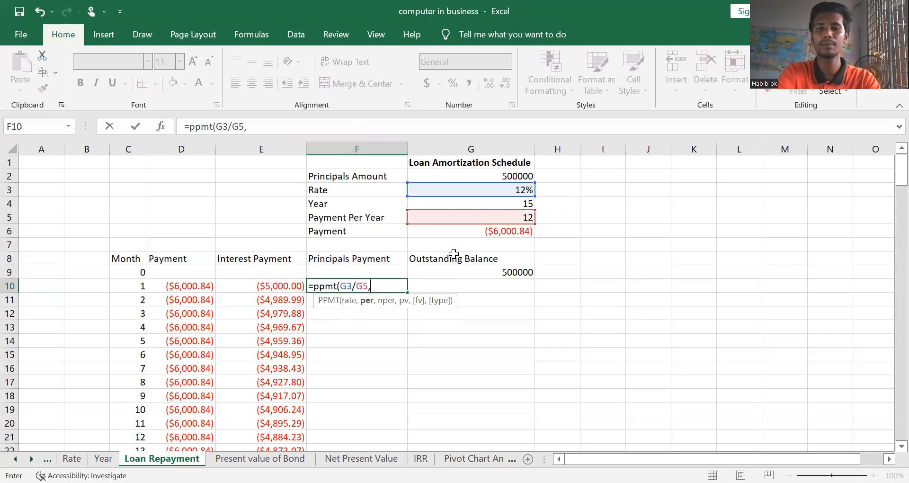
Add C10 as the period and G4*G5 as the number of periods to F10's PPMT formula
left_click(138, 289)
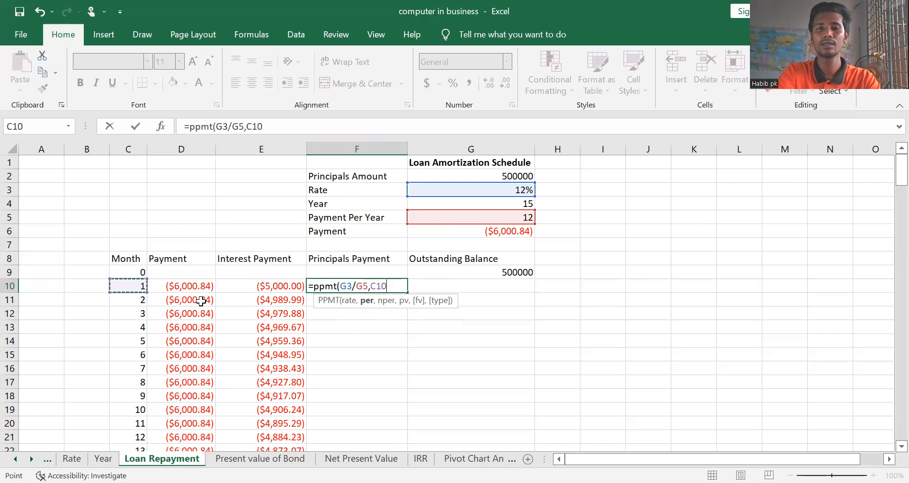
type(",")
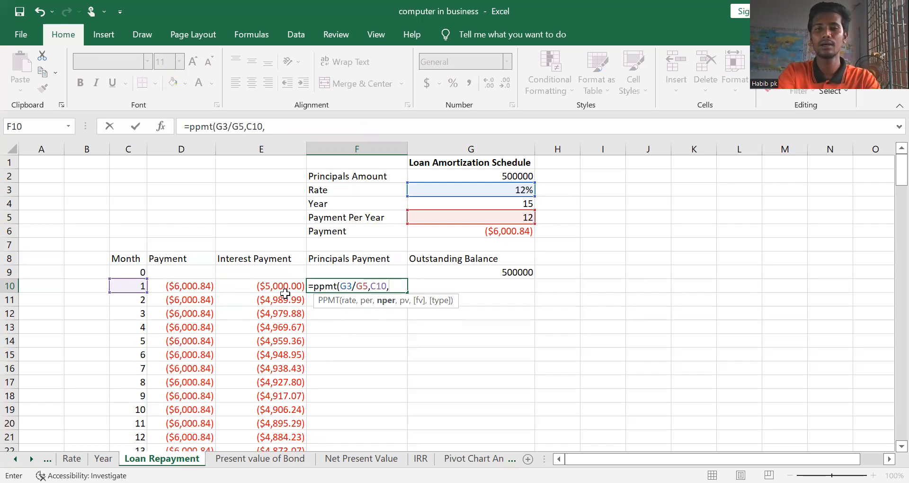
left_click(485, 203)
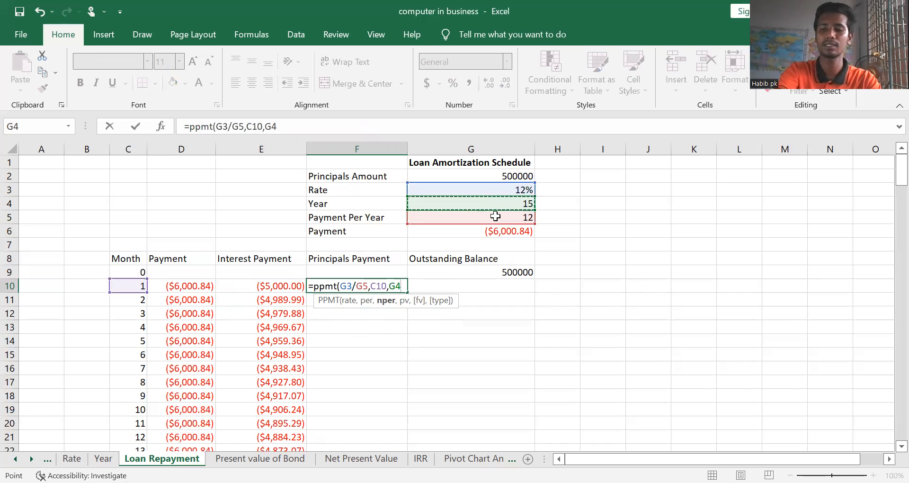
type("*")
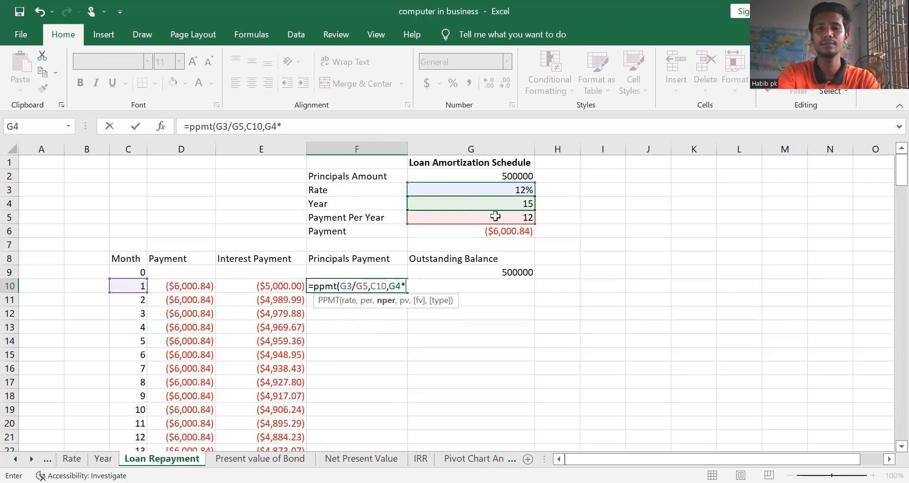
left_click(484, 218)
type(",")
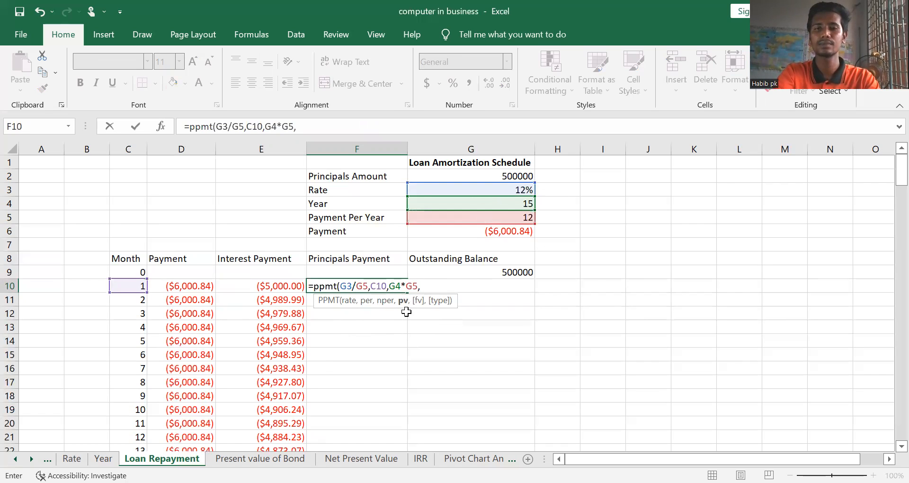
Complete F10's PPMT formula with G2 as the present value, 0 as the future value and 0 as the type, and commit it
left_click(479, 174)
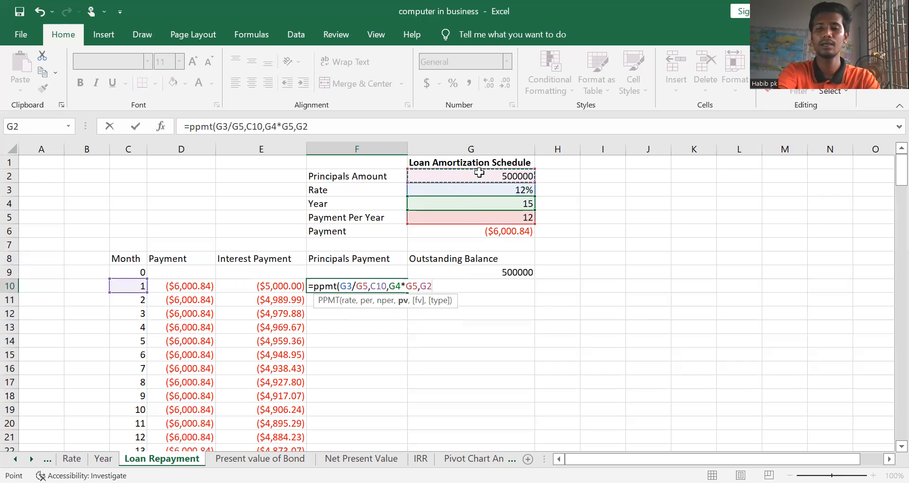
type(",")
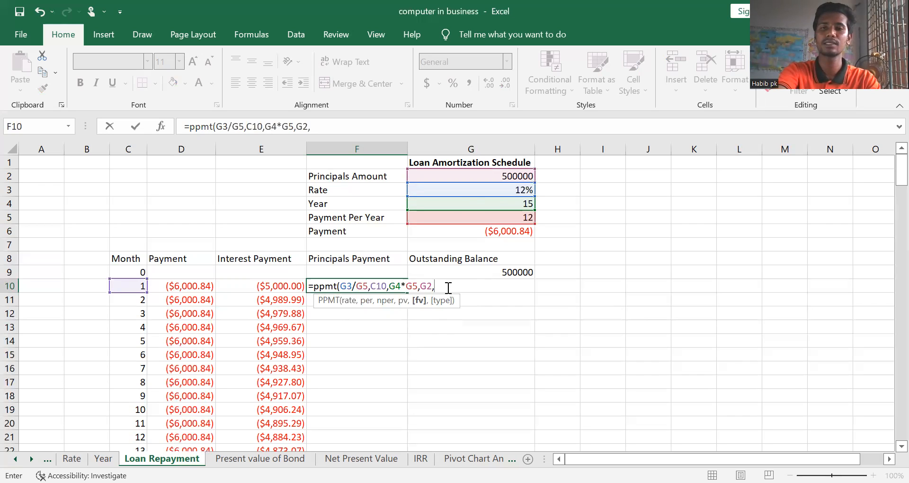
type("0")
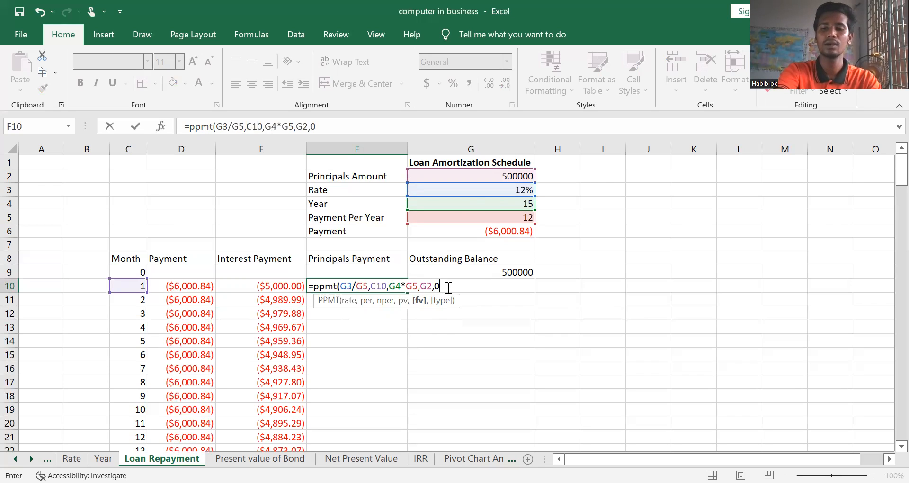
type(",0")
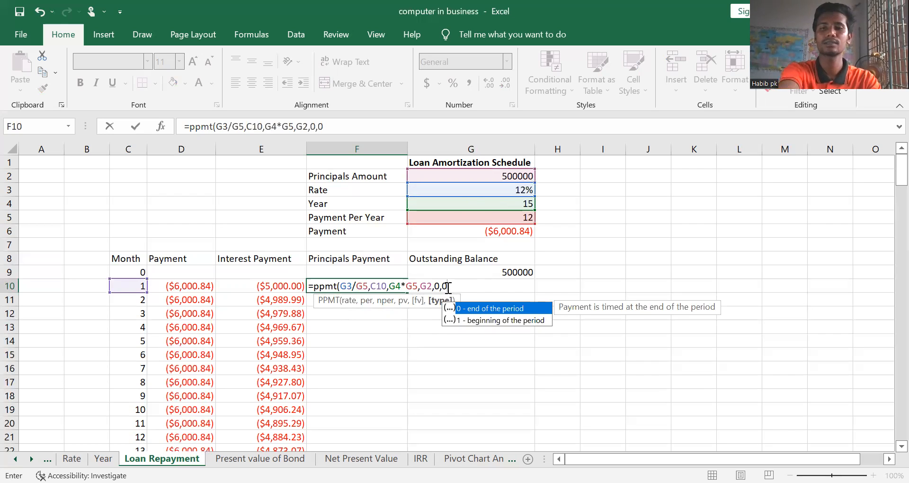
type(")")
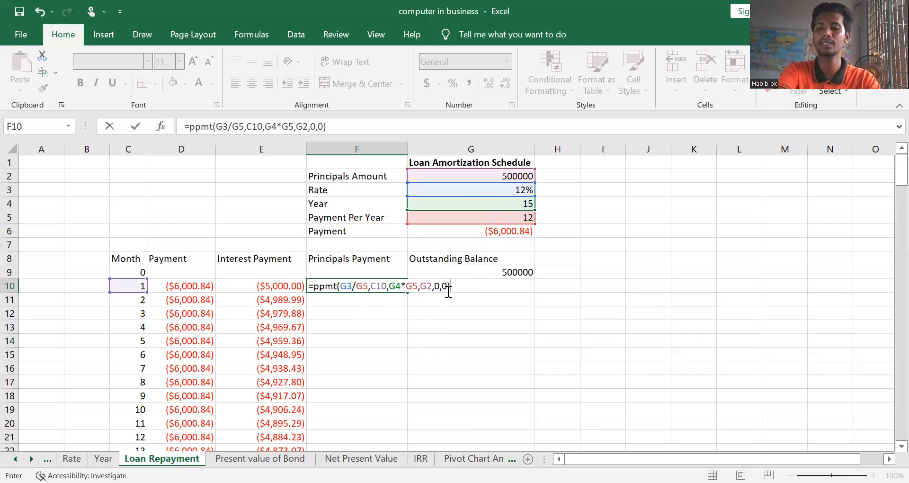
key("Return")
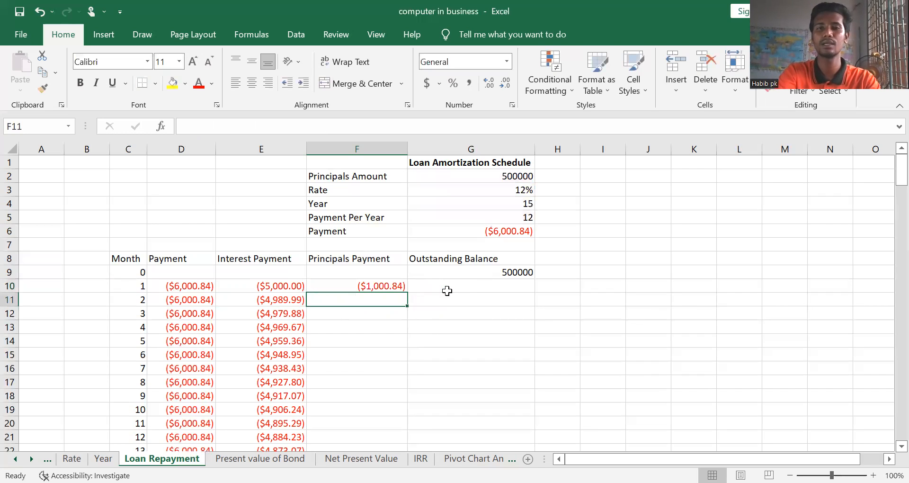
Make the rate references in F10's PPMT formula absolute, as $G$3/$G$5
left_click(358, 287)
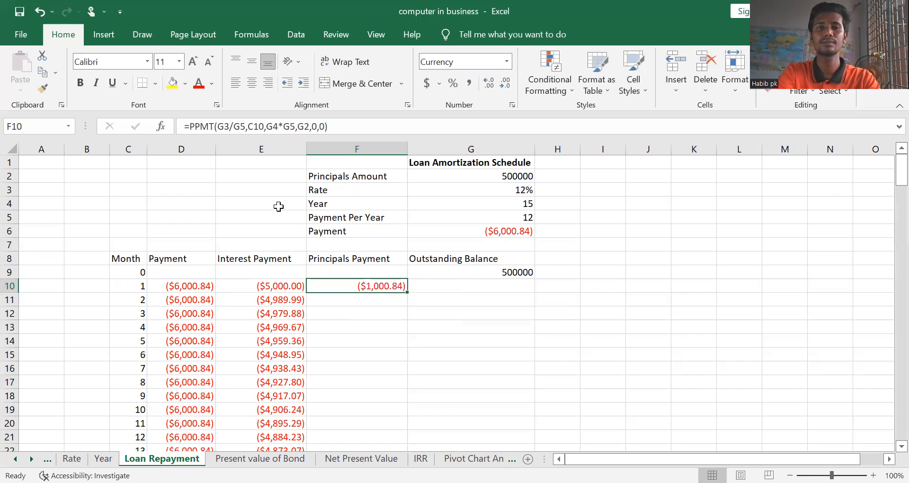
left_click(216, 125)
left_click(217, 125)
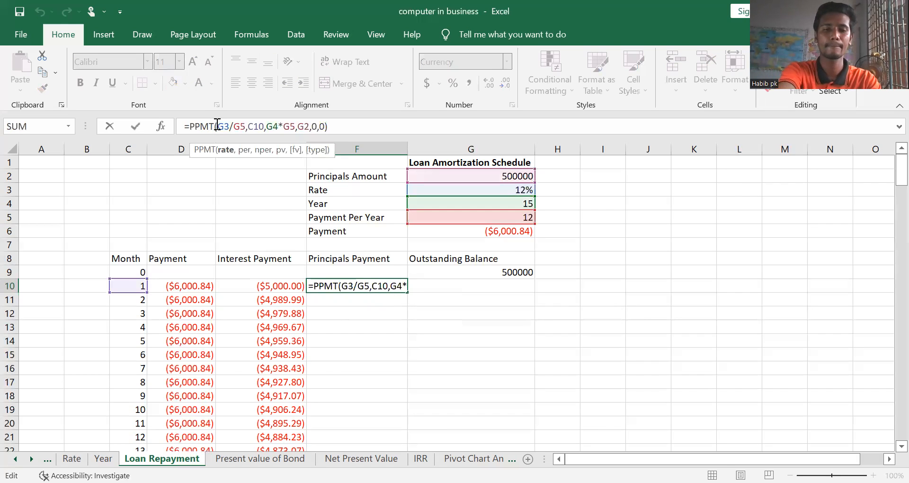
type("$")
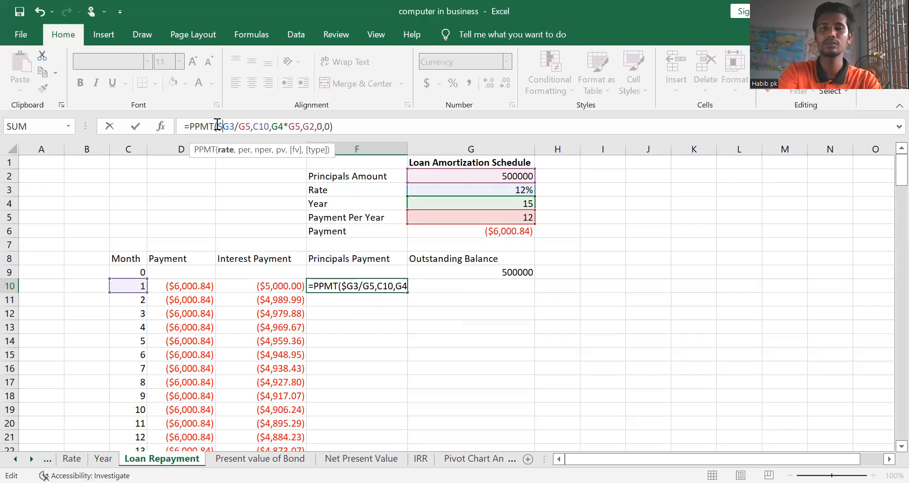
key("Right")
type("$")
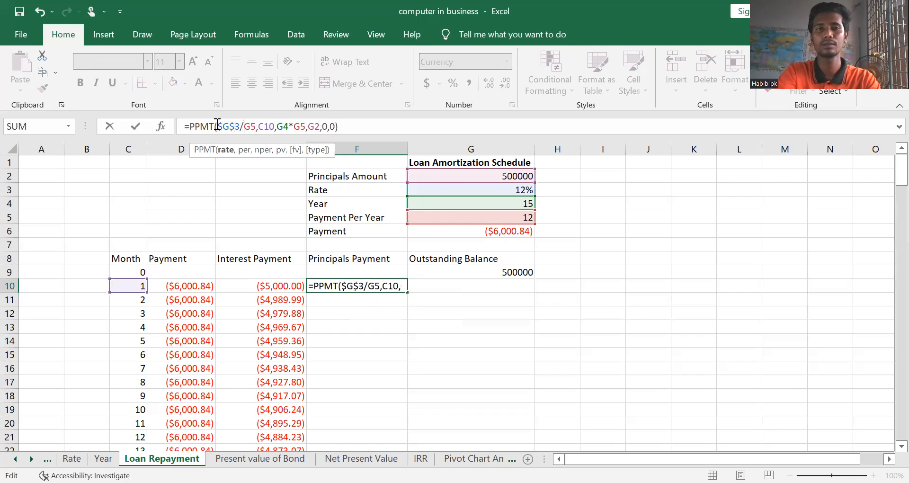
key("Right")
key("Right")
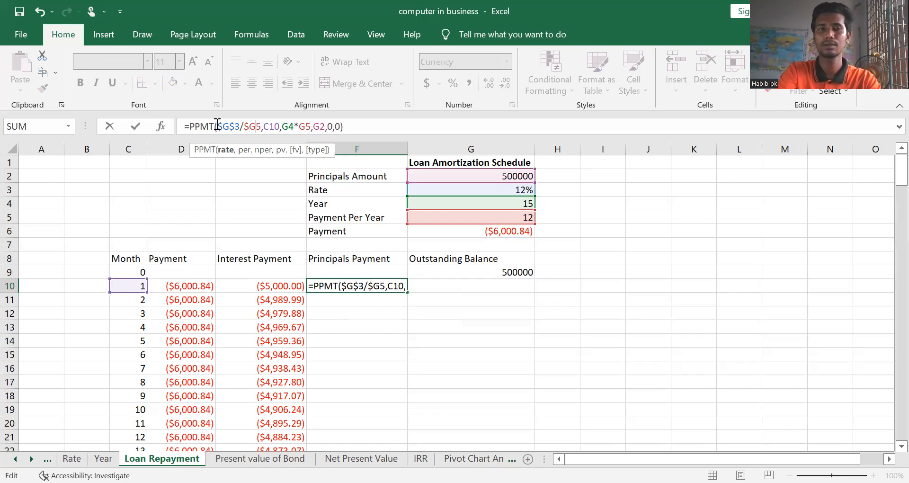
key("F4")
key("F4")
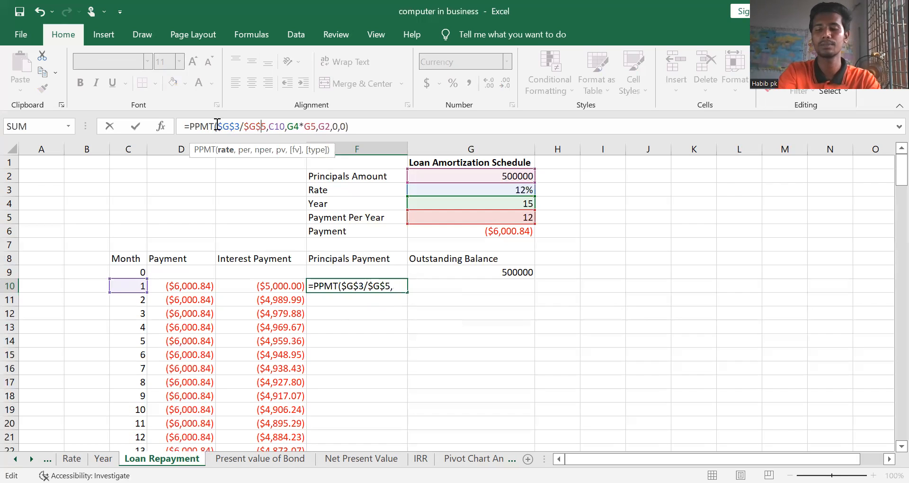
Make the number-of-periods references in F10's PPMT formula absolute, as $G$4*$G$5
key("Right")
key("Right")
key("Right")
key("Right")
type("$")
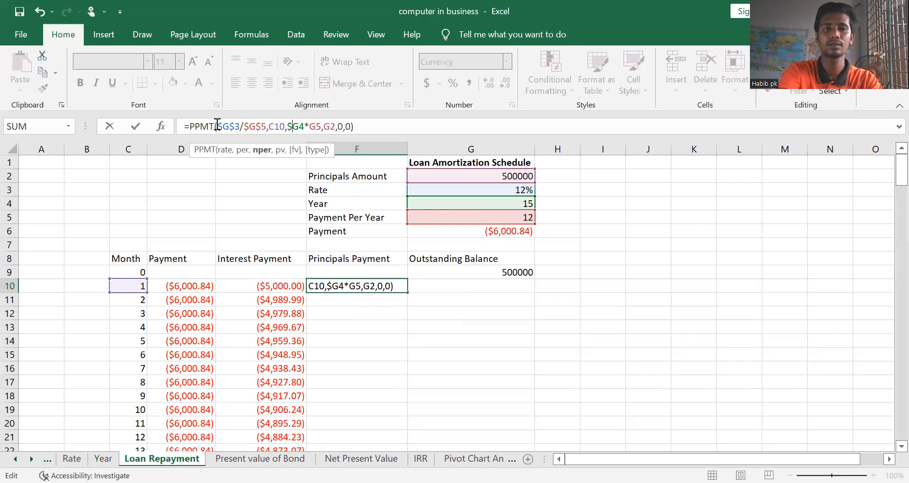
key("Right")
type("$G")
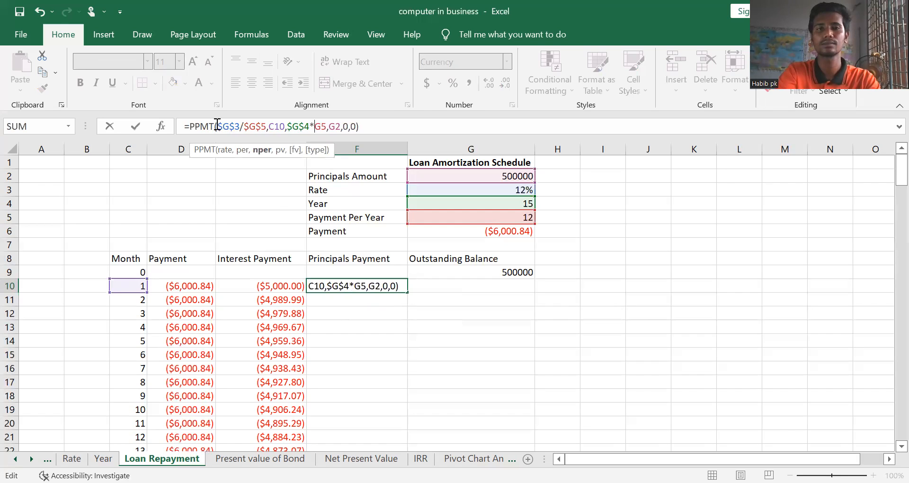
type("$3/")
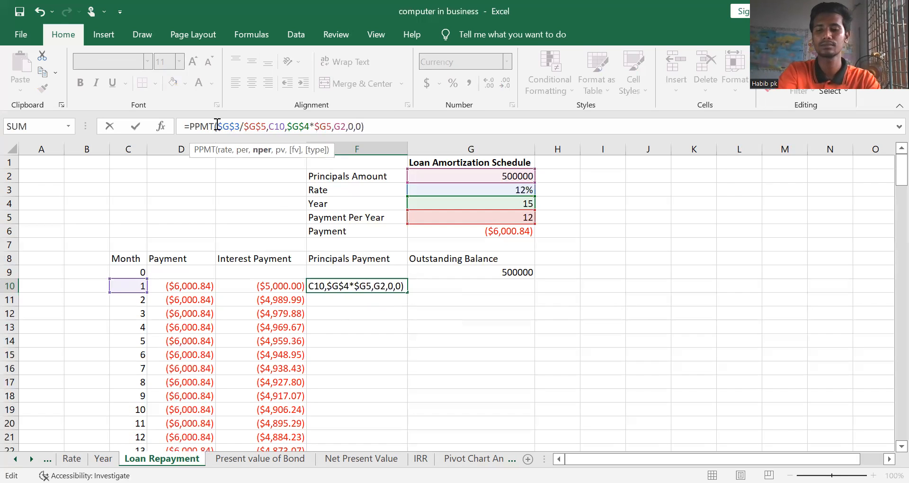
type("$")
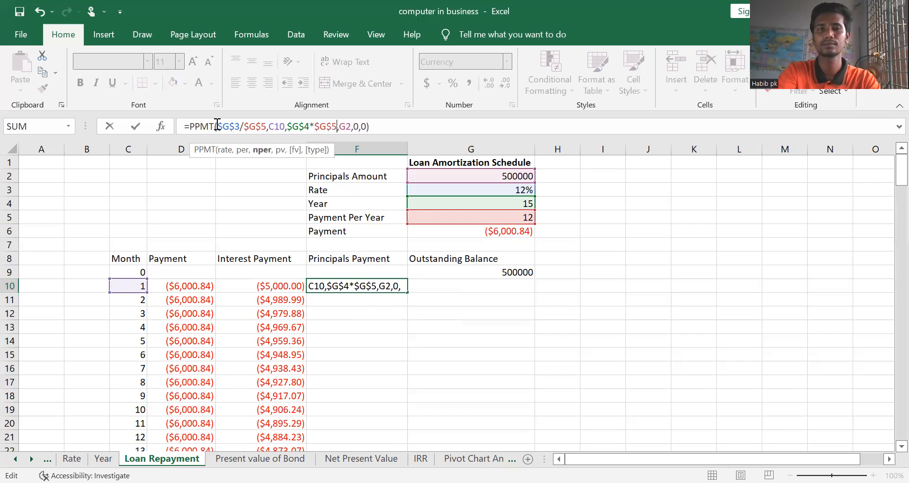
Make the present value reference in F10's PPMT formula absolute, as $G$2, and commit the formula
key("Right")
type("$G")
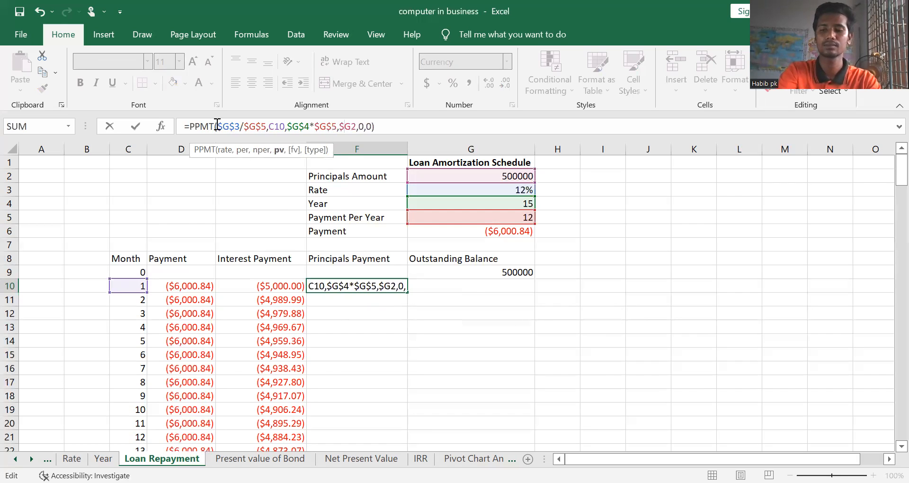
type("$")
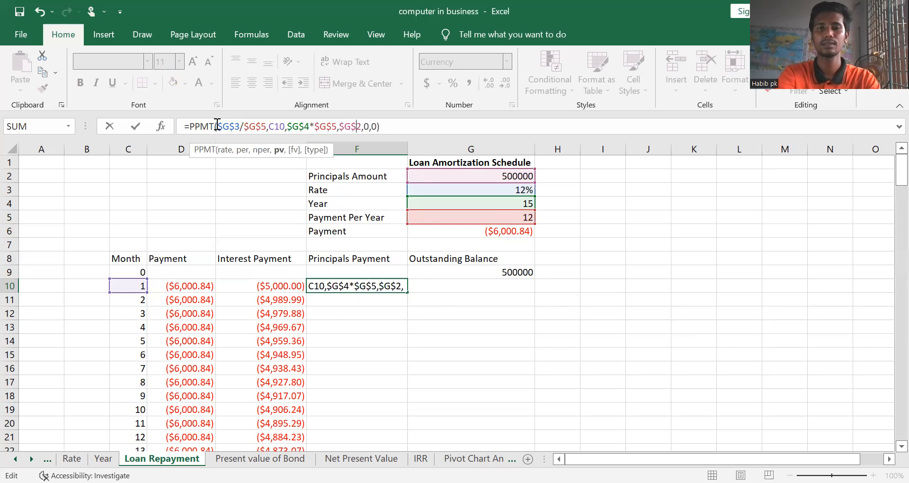
key("Return")
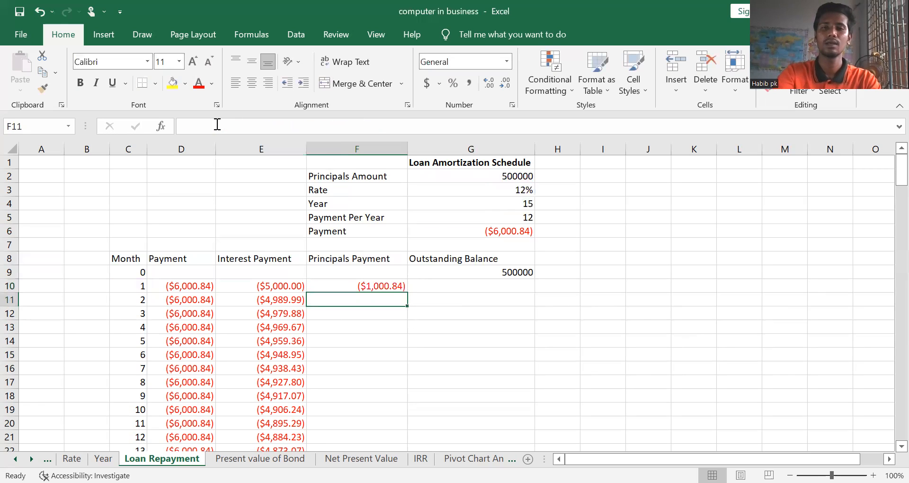
Fill F10's principal formula down the Principals Payment column through month 180
left_click(399, 287)
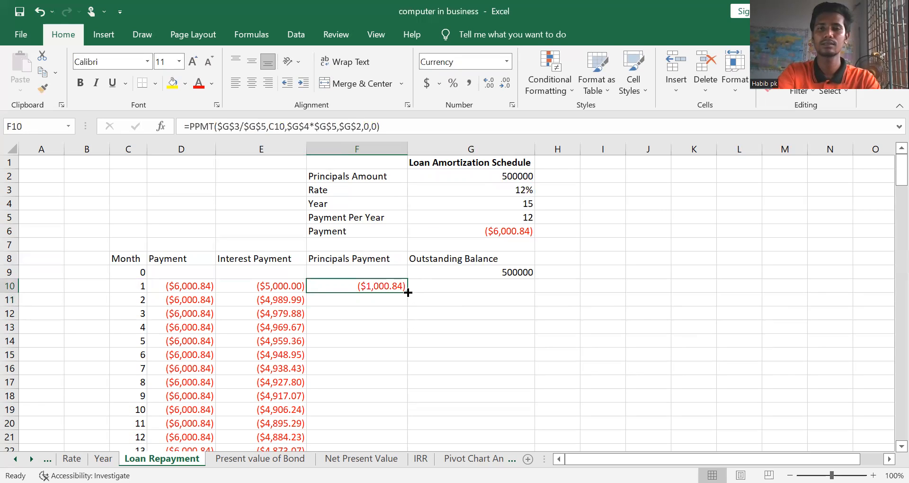
double_click(408, 293)
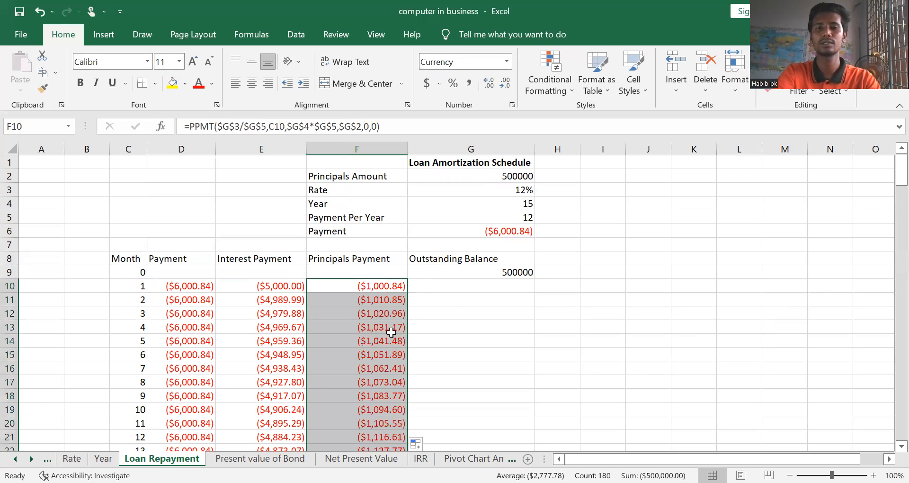
left_click(448, 371)
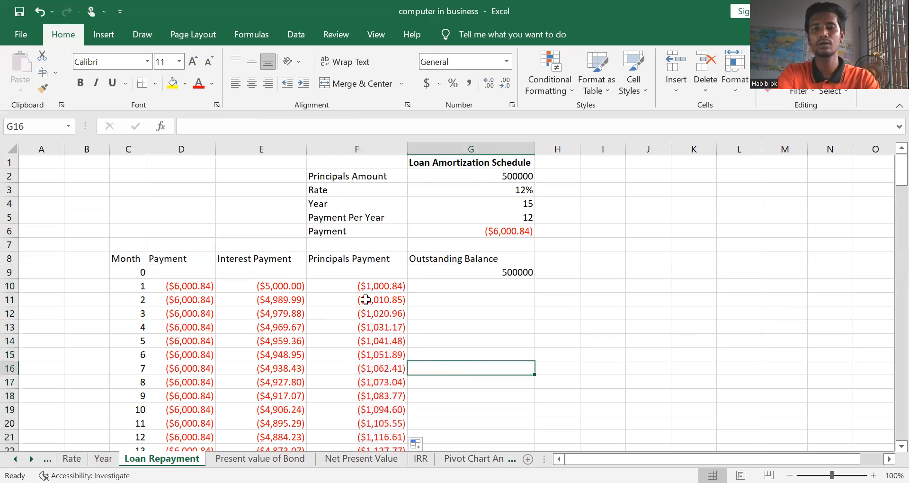
Examine the filled Principals Payment values down the monthly rows and return to the start of the sheet
key("Down")
key("Down")
key("Down")
key("Down")
key("Down")
key("Down")
key("Down")
key("Down")
key("Down")
key("Down")
key("Down")
key("Down")
key("Down")
key("Down")
key("Down")
key("Down")
key("Down")
key("Down")
key("Down")
key("Down")
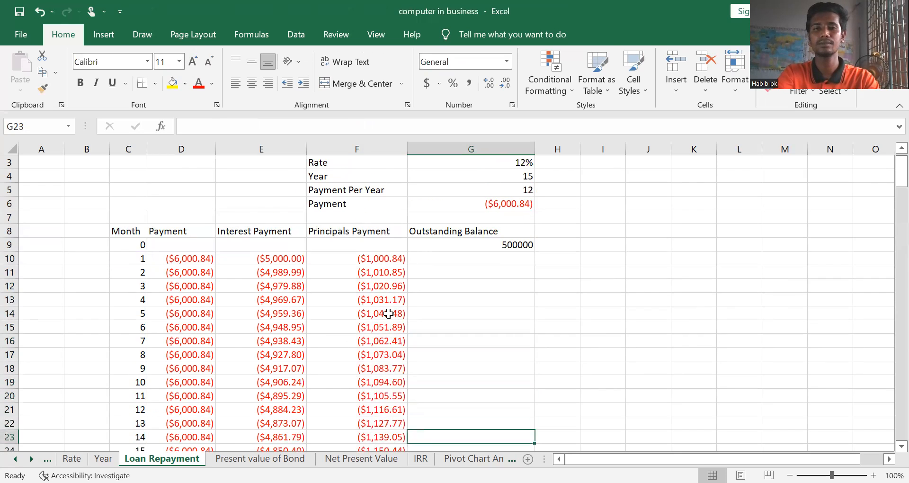
key("Down")
key("Down")
key("Down")
key("Down")
key("Down")
key("Down")
key("Down")
key("Down")
key("Down")
key("Down")
key("Down")
key("Down")
key("Down")
key("Down")
key("Down")
key("Down")
key("Down")
key("Down")
key("Down")
key("Down")
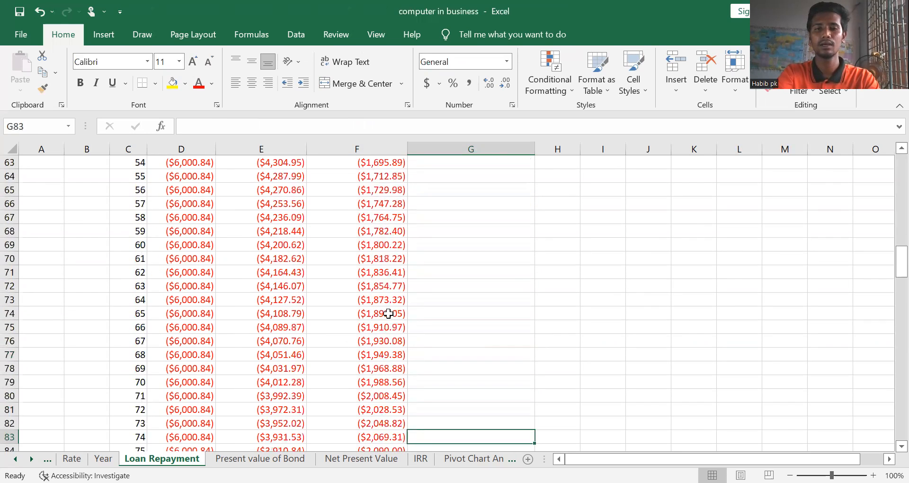
key("Down")
key("Down")
key("Down")
key("Down")
key("Down")
key("Down")
key("Down")
key("Down")
key("Down")
key("Down")
key("Down")
key("Down")
key("Down")
key("Down")
key("Down")
key("Down")
key("Down")
key("Down")
key("Down")
key("Down")
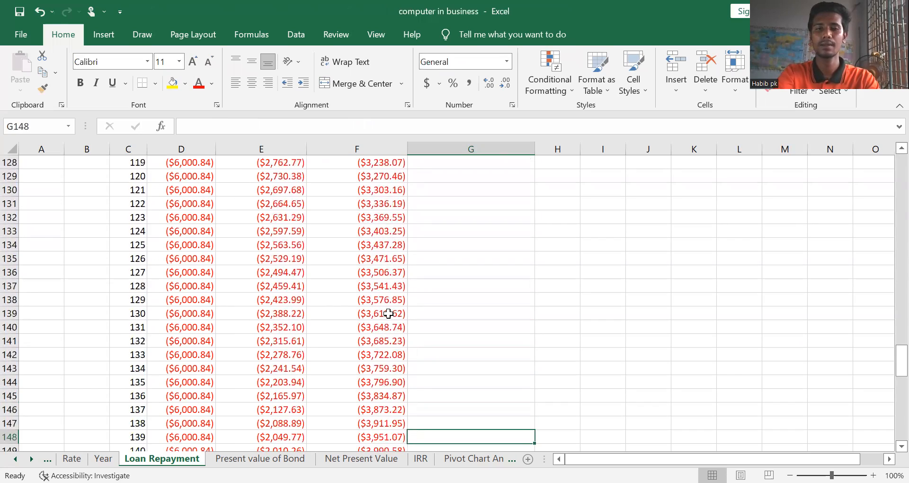
key("Up")
key("Up")
key("Up")
key("Up")
key("Up")
key("Up")
key("Up")
key("Up")
key("Up")
key("Up")
key("Up")
key("Up")
key("Up")
key("Up")
key("Up")
key("Up")
key("Up")
key("Up")
key("Up")
key("Up")
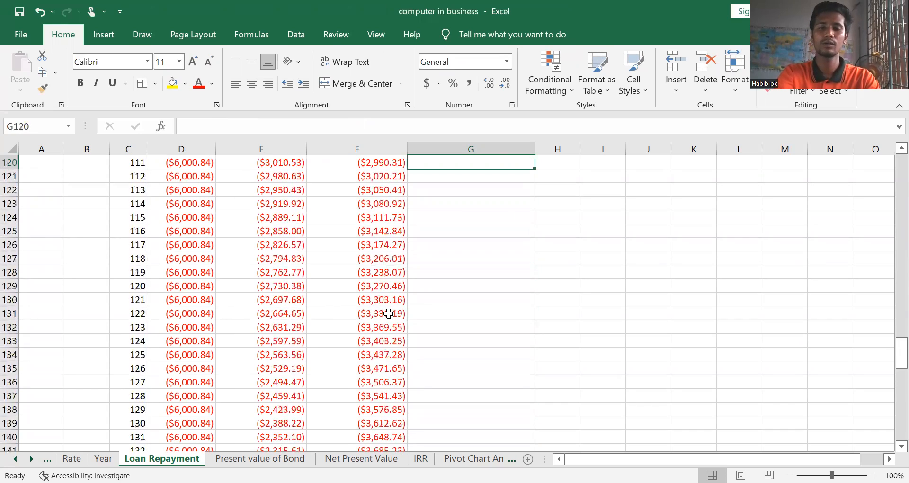
key("Up")
key("Up")
key("Up")
key("Up")
key("Up")
key("Up")
key("Up")
key("Up")
key("Up")
key("Up")
key("Up")
key("Up")
key("Up")
key("Up")
key("Up")
key("Up")
key("Up")
key("Up")
key("Up")
key("Up")
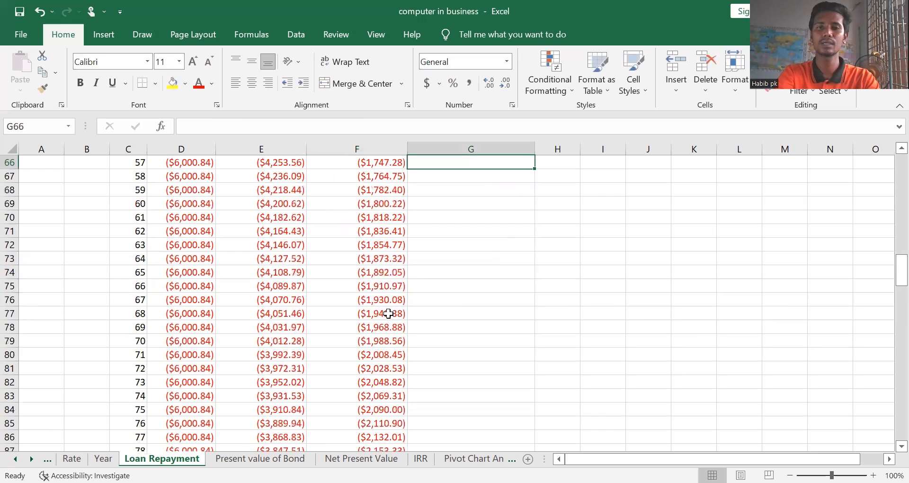
key("Up")
key("Up")
key("Up")
key("Up")
key("Up")
key("Up")
key("Up")
key("Up")
key("Up")
key("Up")
key("Up")
key("Up")
key("Up")
key("Up")
key("Up")
key("Up")
key("Up")
key("Up")
key("Up")
key("Up")
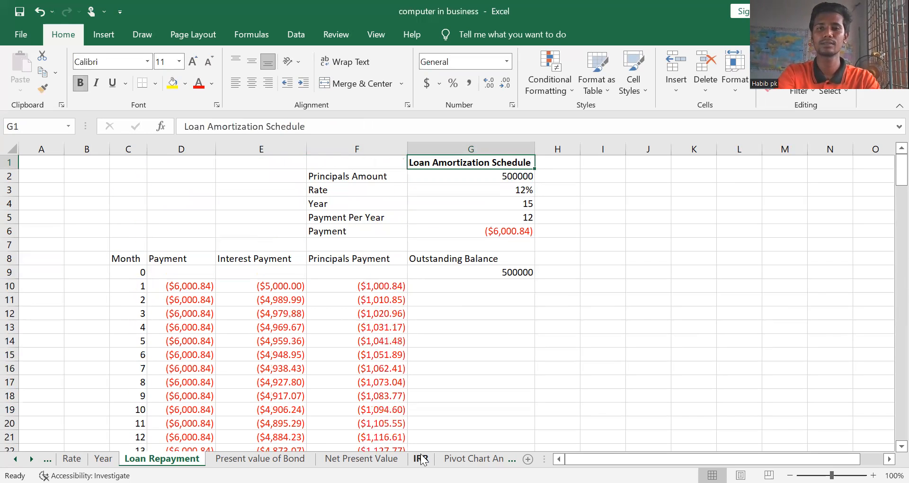
Enter the formula =G9+F10 in G10 for the month 1 Outstanding Balance and reselect the cell
left_click(451, 288)
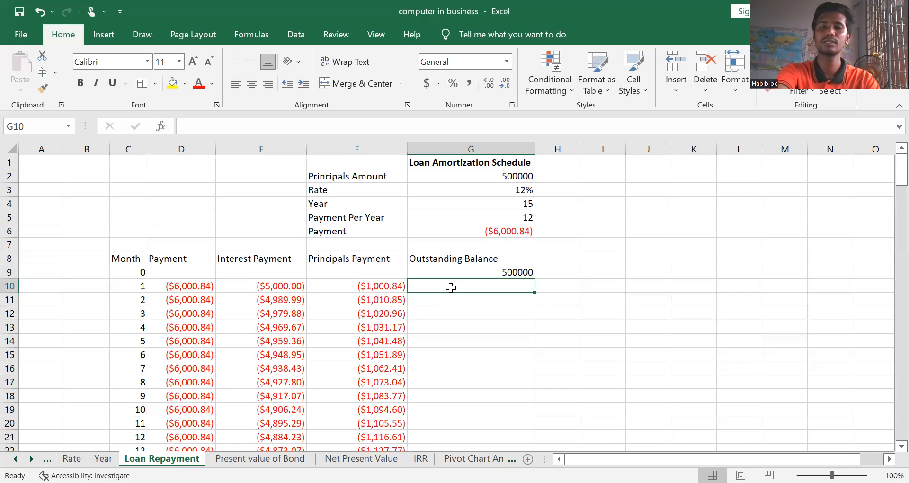
type("=")
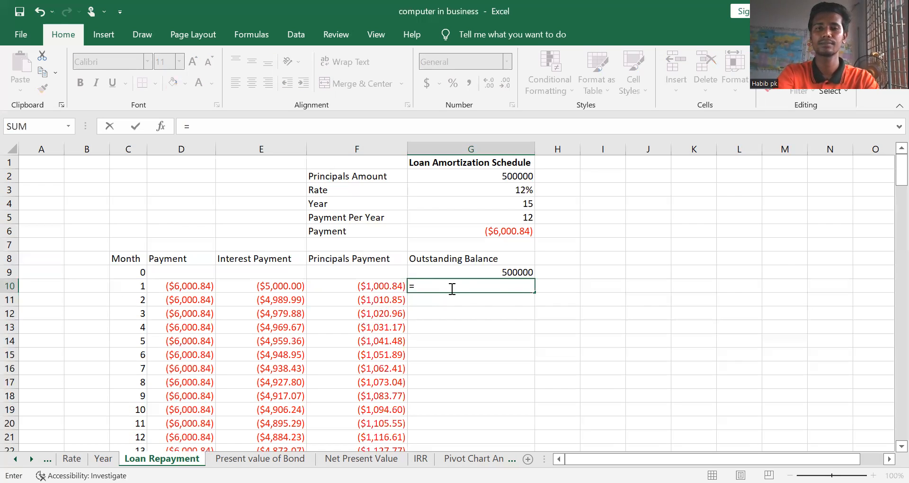
left_click(515, 272)
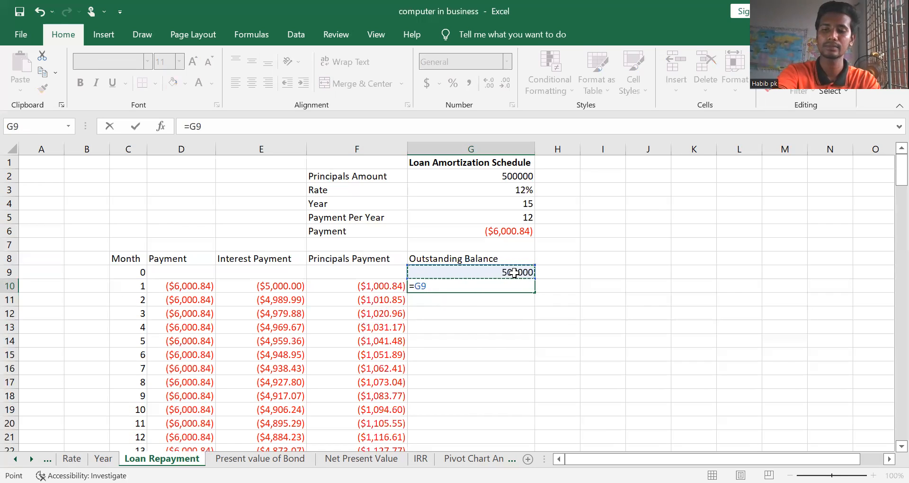
type("+")
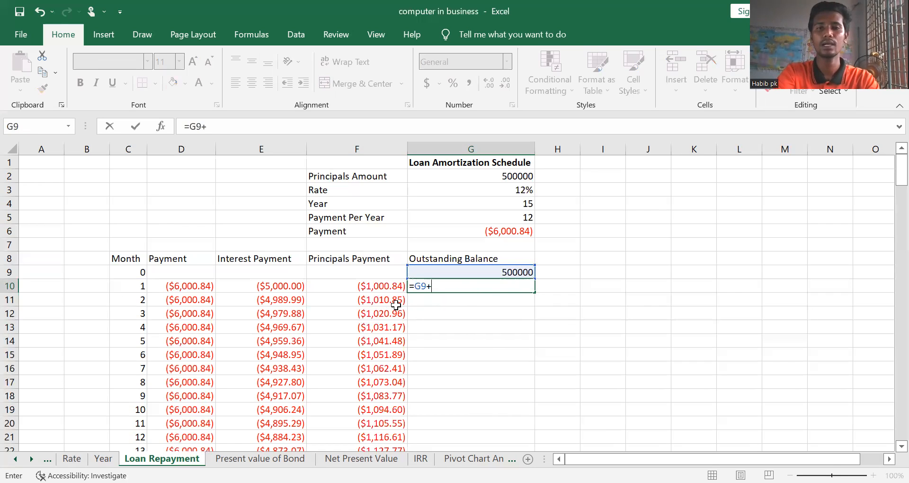
left_click(361, 289)
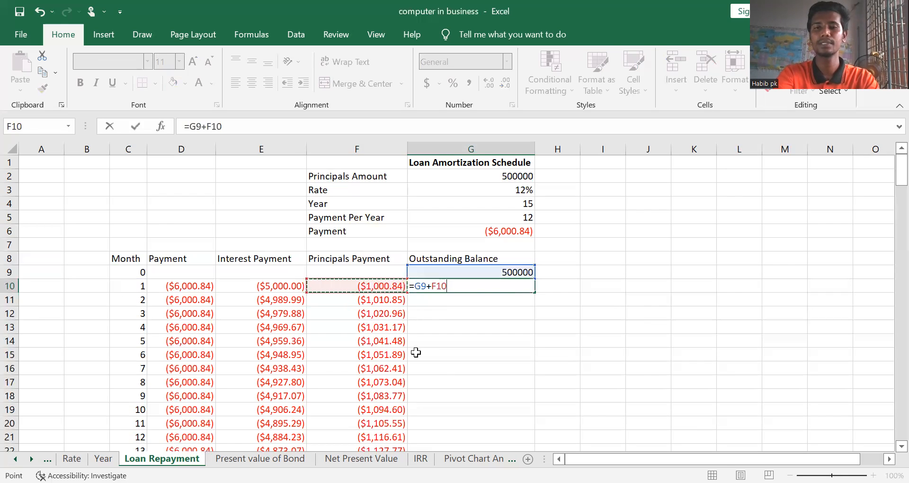
key("Return")
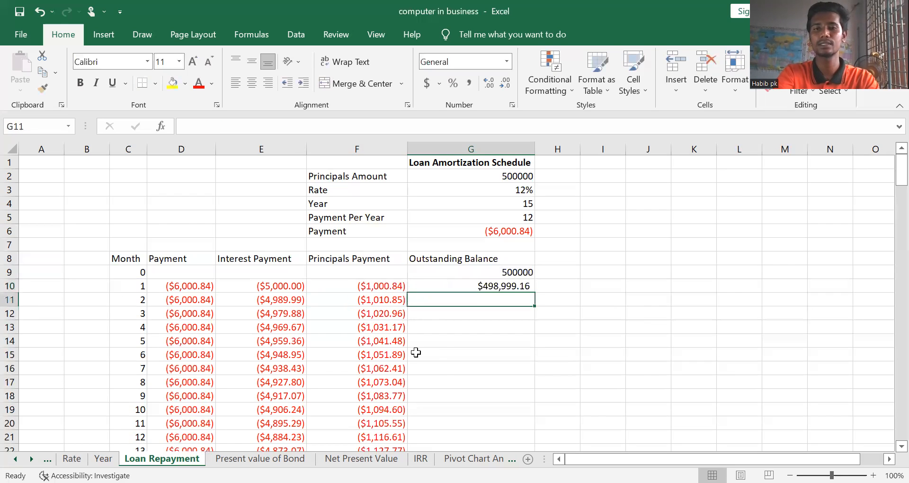
left_click(481, 283)
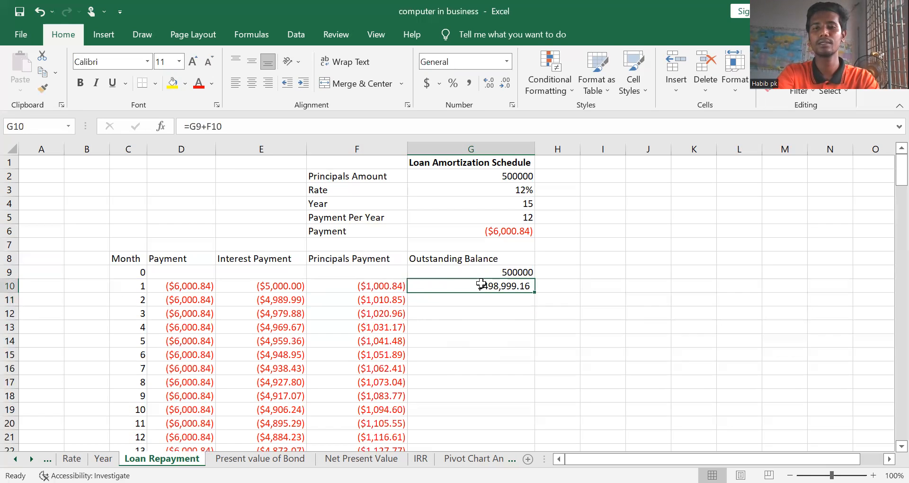
Review the month 1 formula in G10 and fill it down the Outstanding Balance column through month 180
double_click(481, 283)
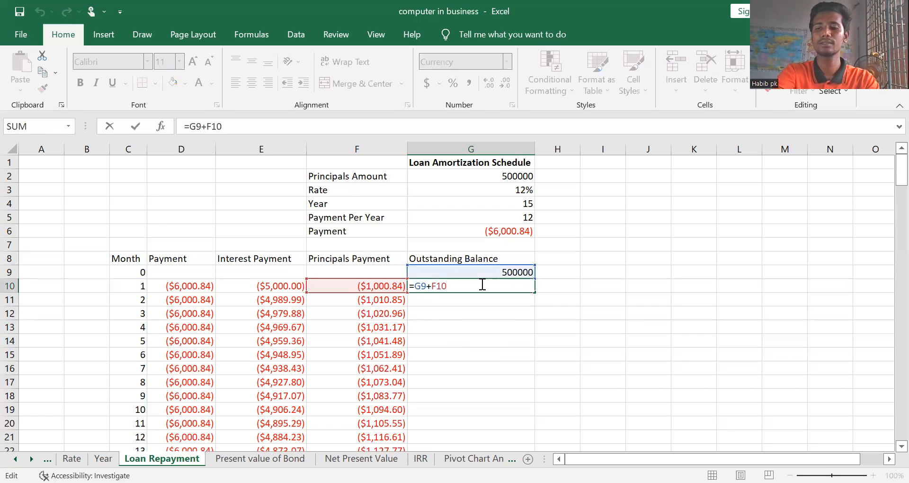
key("Return")
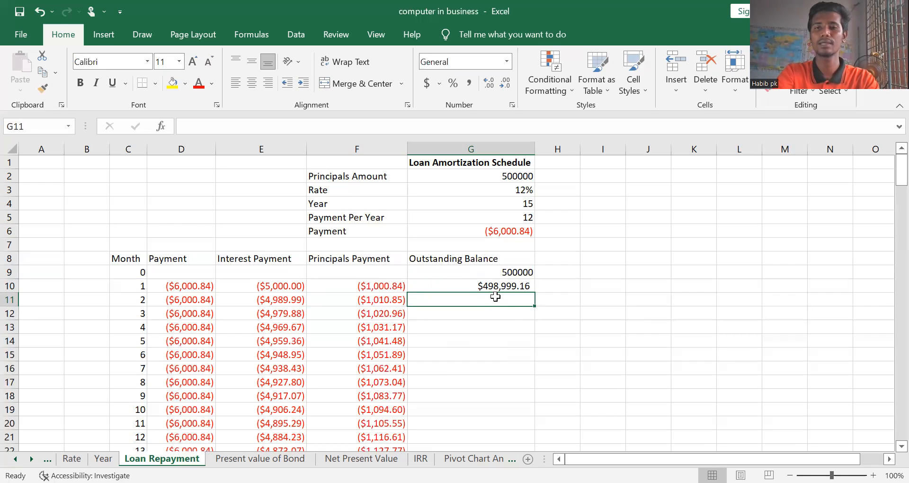
left_click(525, 287)
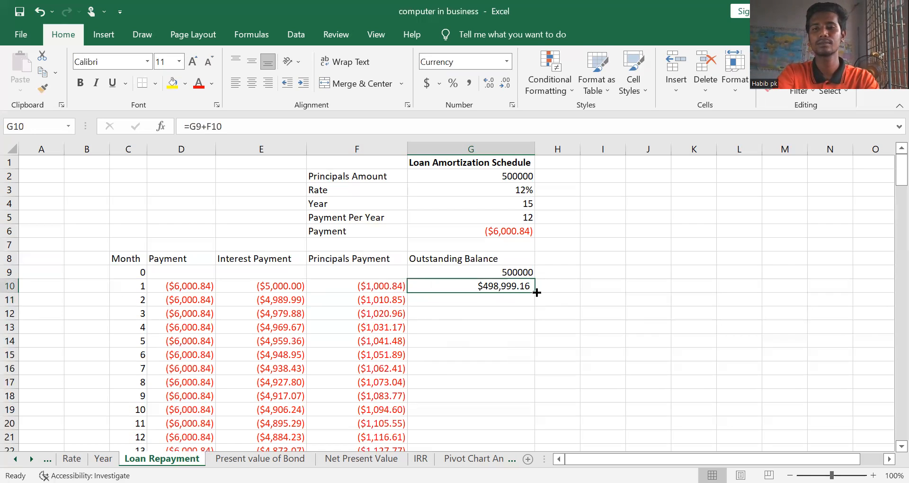
double_click(536, 292)
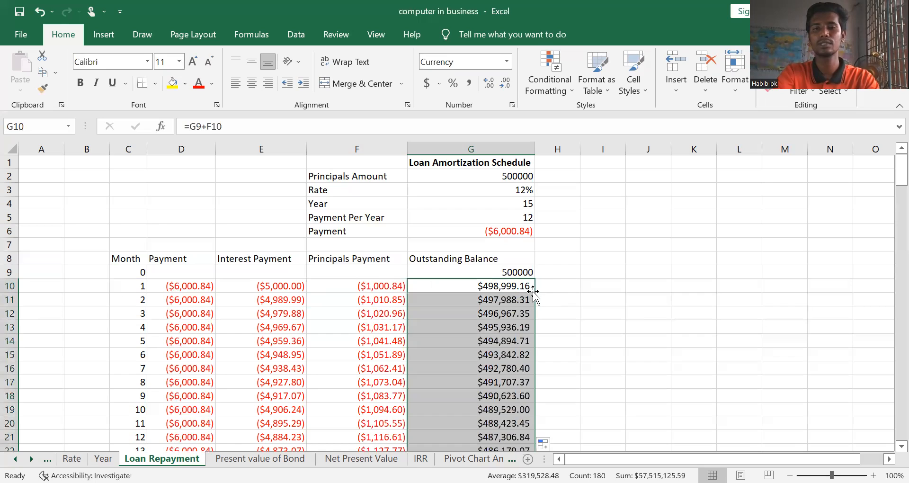
Examine the Outstanding Balance values down to month 180 and return to the schedule title in G1
key("Down")
key("Down")
key("Down")
key("Down")
key("Down")
key("Down")
key("Down")
key("Down")
key("Down")
key("Down")
key("Down")
key("Down")
key("Down")
key("Down")
key("Down")
key("Down")
key("Down")
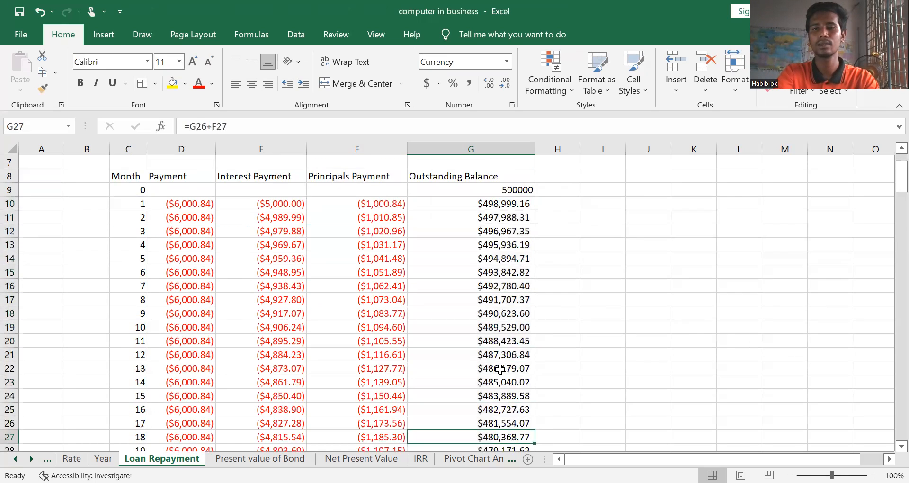
key("Down")
key("Down")
key("Down")
key("Down")
key("Down")
key("Down")
key("Down")
key("Down")
key("Down")
key("Down")
key("Down")
key("Down")
key("Down")
key("Down")
key("Down")
key("Down")
key("Down")
key("Down")
key("Down")
key("Down")
key("Down")
key("Down")
key("Down")
key("Down")
key("Down")
key("Down")
key("Down")
key("Down")
key("Down")
key("Down")
key("Down")
key("Down")
key("Down")
key("Down")
key("Down")
key("Down")
key("Down")
key("Down")
key("Down")
key("Down")
key("Down")
key("Down")
key("Down")
key("Down")
key("Down")
key("Down")
key("Down")
key("Down")
key("Down")
key("Down")
key("Down")
key("Down")
key("Down")
key("Down")
key("Down")
key("Down")
key("Down")
key("Down")
key("Down")
key("Down")
key("Up")
key("Up")
key("Up")
key("Up")
key("Up")
key("Up")
key("Up")
key("Up")
key("Up")
key("Up")
key("Up")
key("Up")
key("Up")
key("Up")
key("Up")
key("Up")
key("Up")
key("Down")
key("Down")
key("Down")
key("Up")
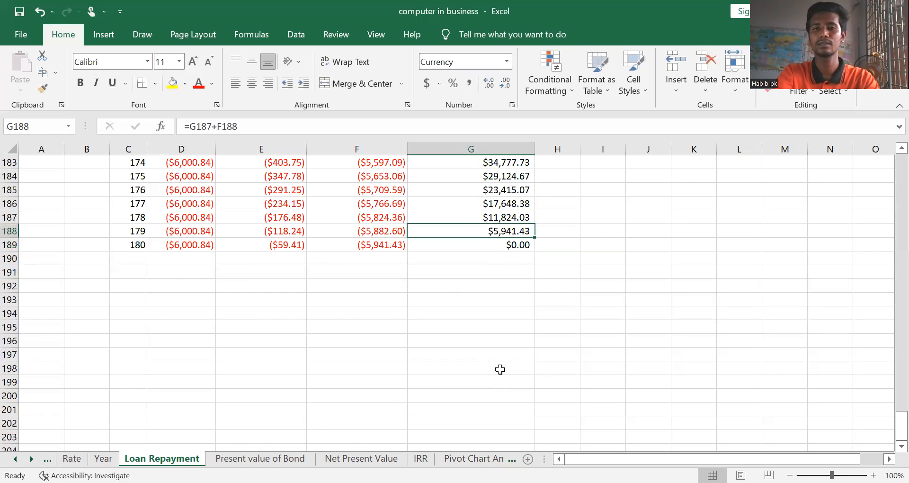
key("Up")
key("Up")
key("Up")
key("Up")
key("Up")
key("Up")
key("Up")
key("Up")
key("Up")
key("Up")
key("Up")
key("Up")
key("Up")
key("Up")
key("Up")
key("Up")
key("Up")
key("Up")
key("Up")
key("Up")
key("Up")
key("Up")
key("Up")
key("Up")
key("Up")
key("Up")
key("Up")
key("Up")
key("Up")
key("Up")
key("Up")
key("Up")
key("Up")
key("Up")
key("Up")
key("Up")
key("Up")
key("Up")
key("Up")
key("Up")
key("Up")
key("Up")
key("Up")
key("Up")
key("Up")
key("Up")
key("Up")
key("Up")
key("Up")
key("Up")
key("Up")
key("Up")
key("Up")
key("Up")
key("Up")
key("Up")
key("Up")
key("Up")
key("Up")
key("Up")
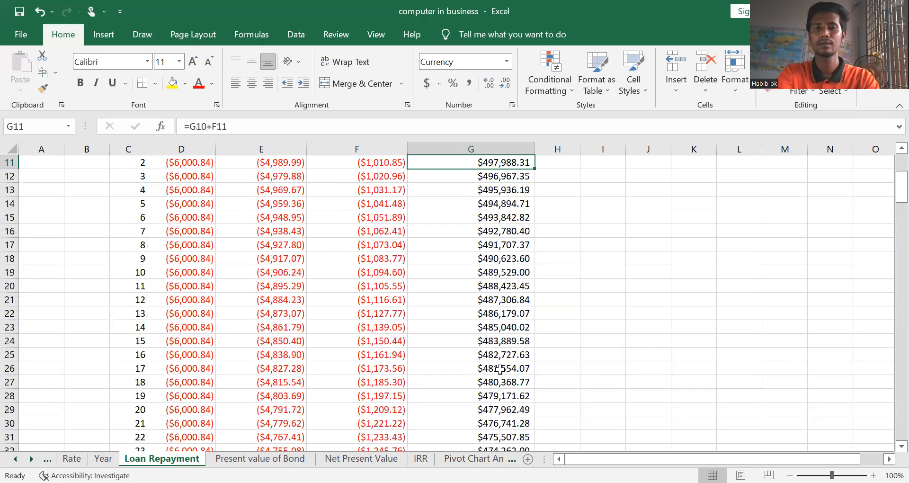
key("Up")
key("Up")
key("Up")
key("Up")
key("Up")
key("Up")
key("Up")
key("Up")
key("Up")
key("Up")
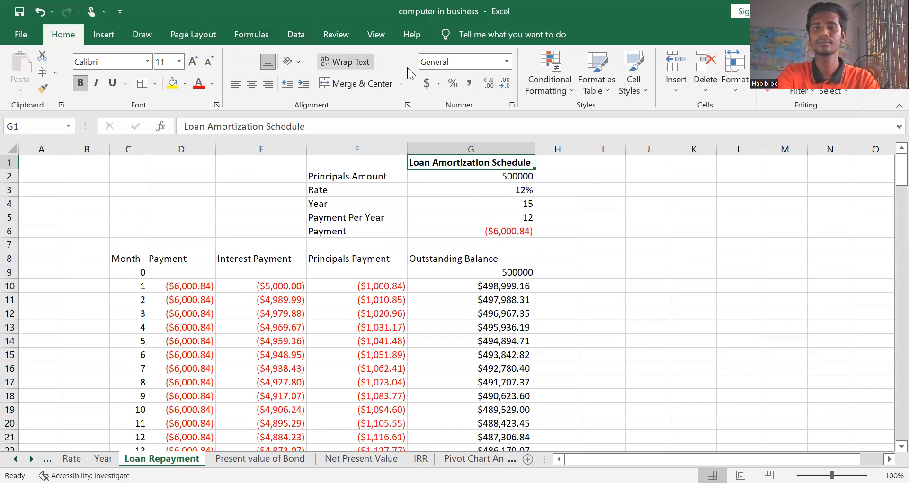
Insert the recommended Clustered Bar chart of the loan inputs, based on the Loan Amortization Schedule cell G1
left_click(93, 34)
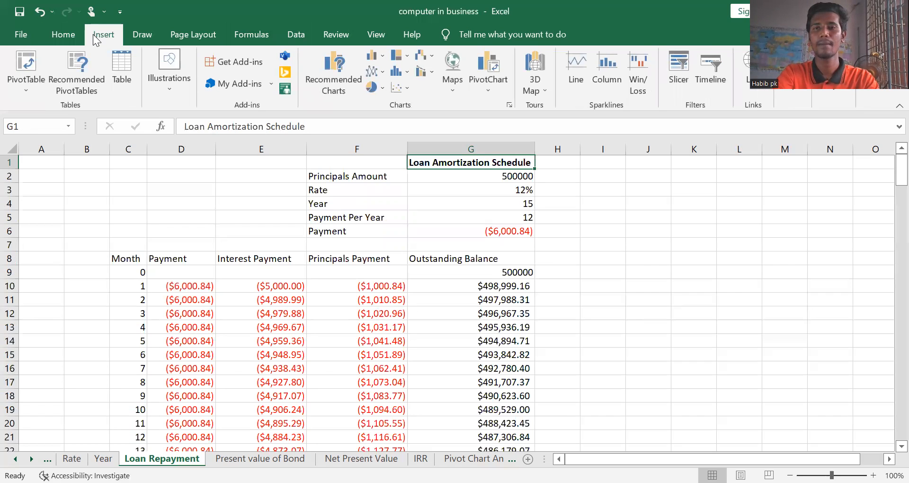
left_click(337, 79)
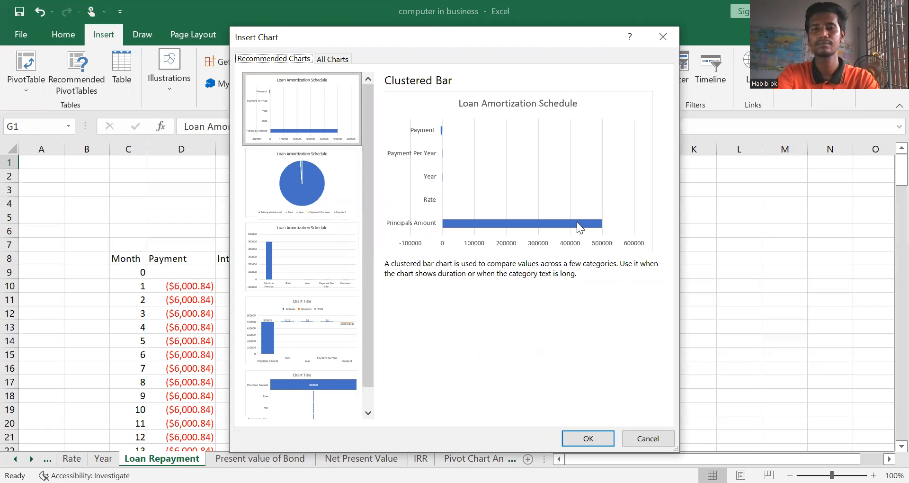
left_click(319, 102)
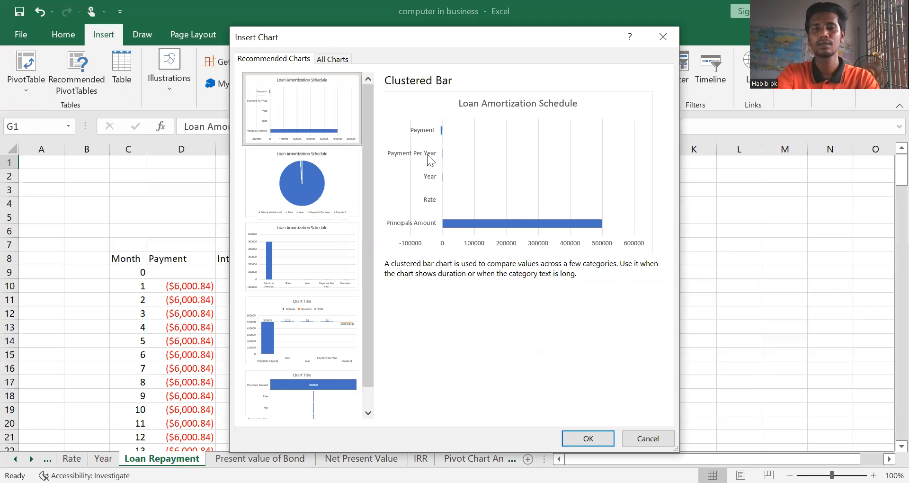
left_click(587, 439)
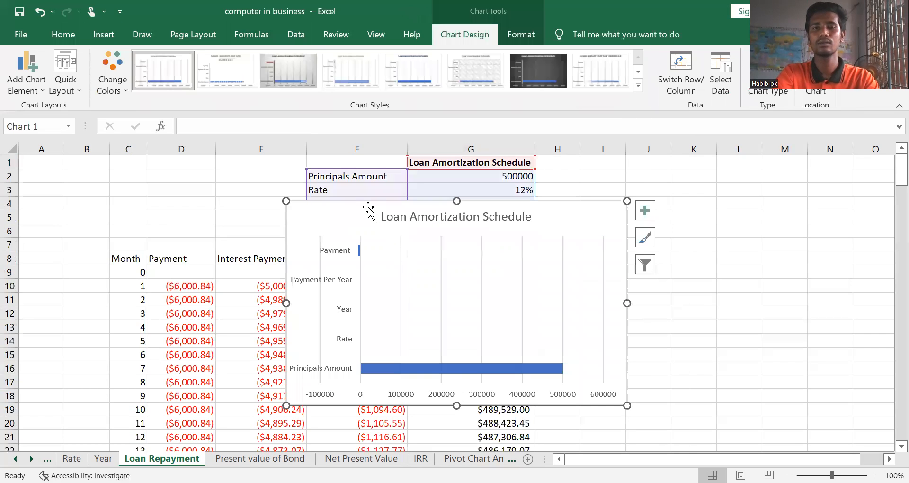
Move the chart clear of the schedule to columns H through O, starting near row 6, and deselect it by selecting cell E6
left_click_drag(461, 265, 631, 219)
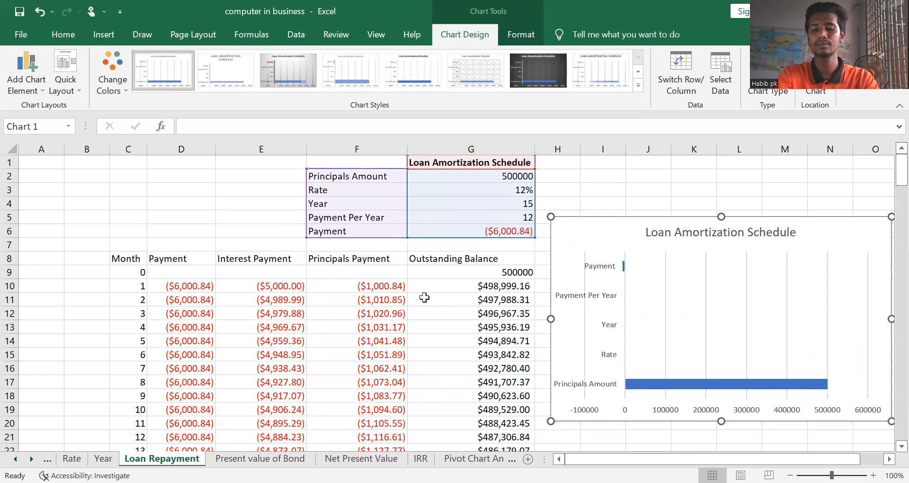
key("Down")
key("Down")
key("Down")
key("Down")
key("Down")
key("Down")
key("Down")
key("Down")
key("Down")
key("Down")
key("Down")
key("Down")
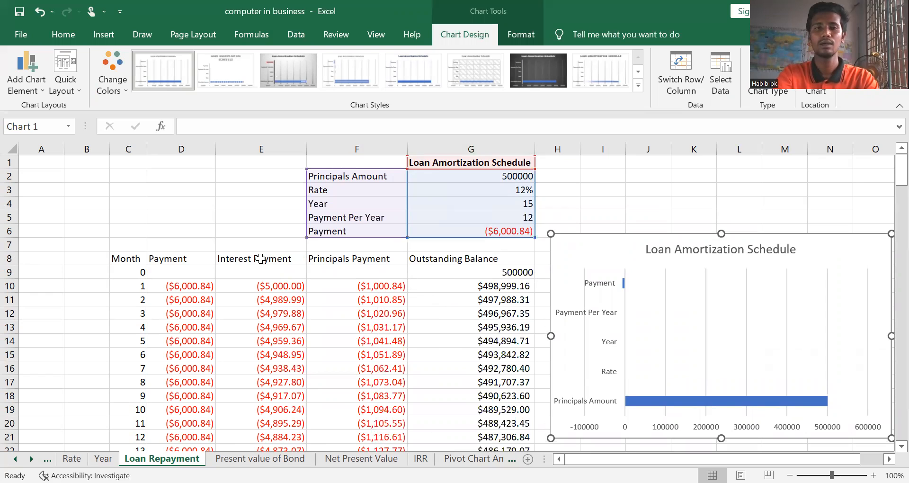
left_click(253, 230)
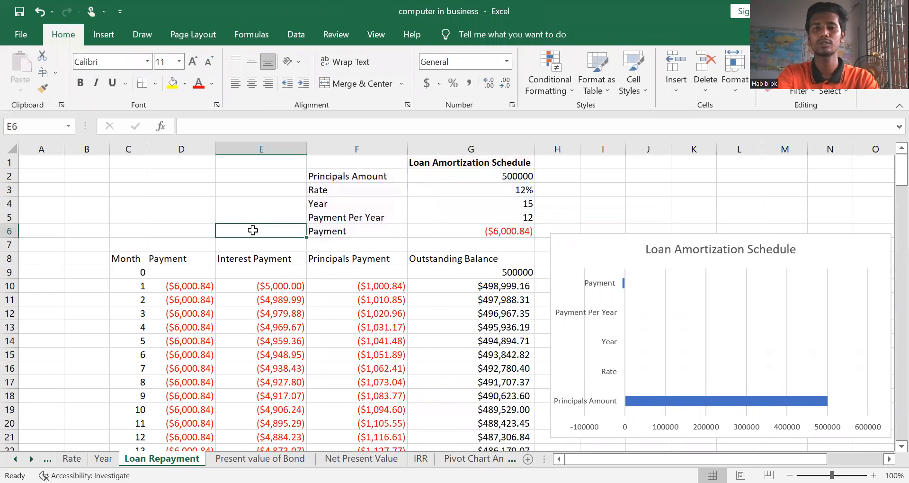